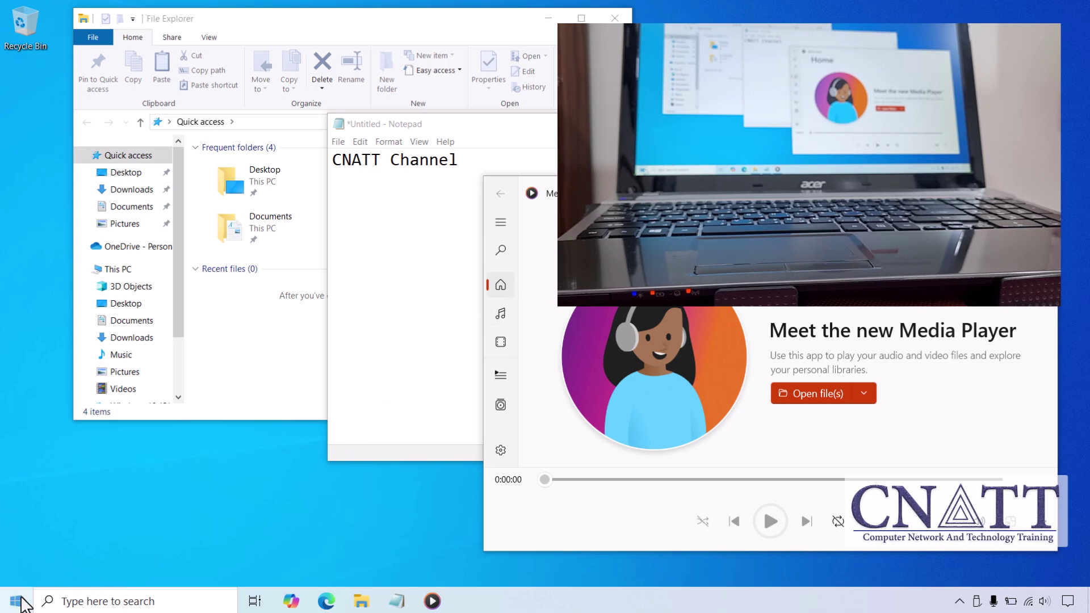
# - Hibernate the PC from Start > Power, then resume and dismiss the Start menu
pyautogui.click(23, 603)
pyautogui.click(19, 572)
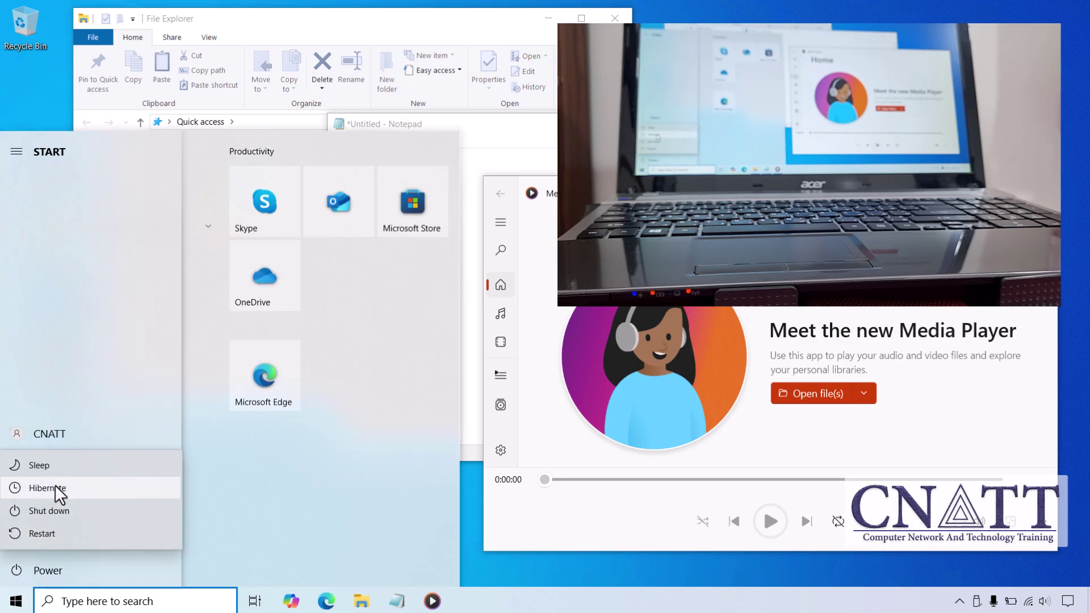
pyautogui.click(56, 488)
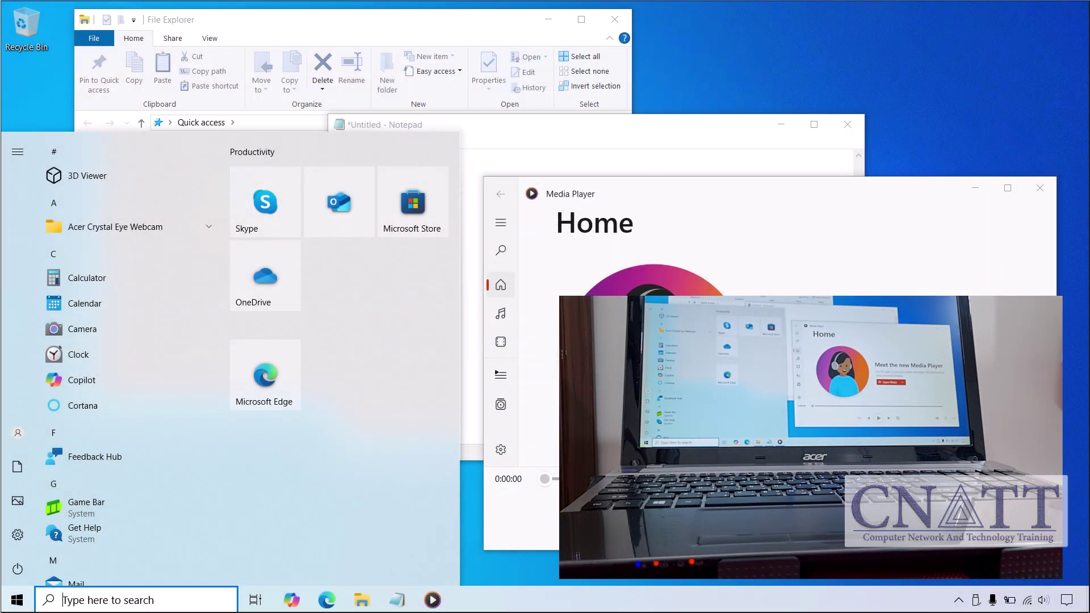
pyautogui.press('Escape')
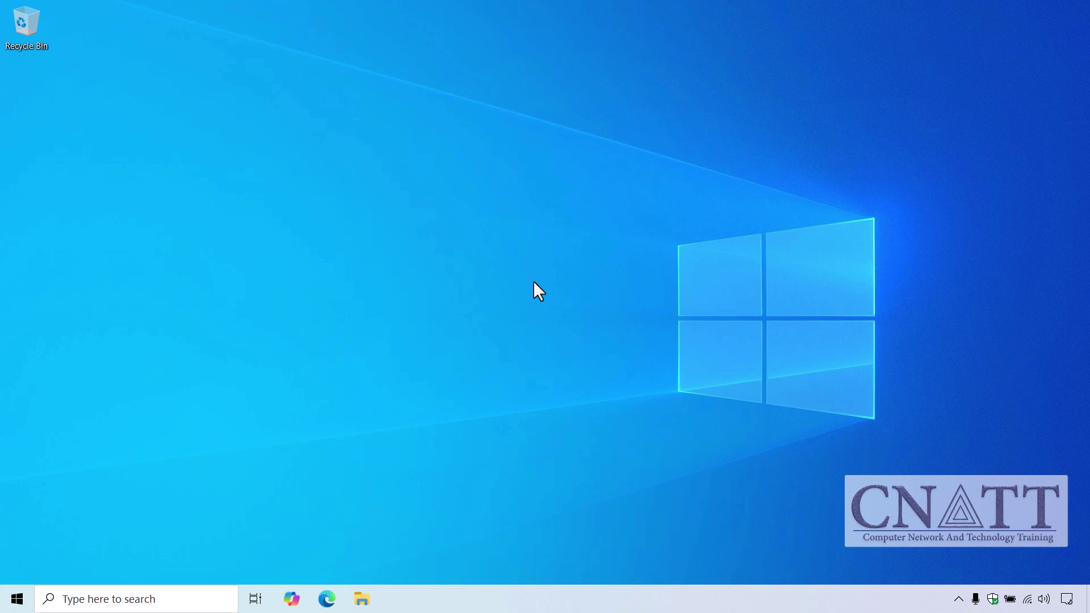
# - Run powercfg -h on in an administrator Command Prompt, then close the window
pyautogui.click(16, 599)
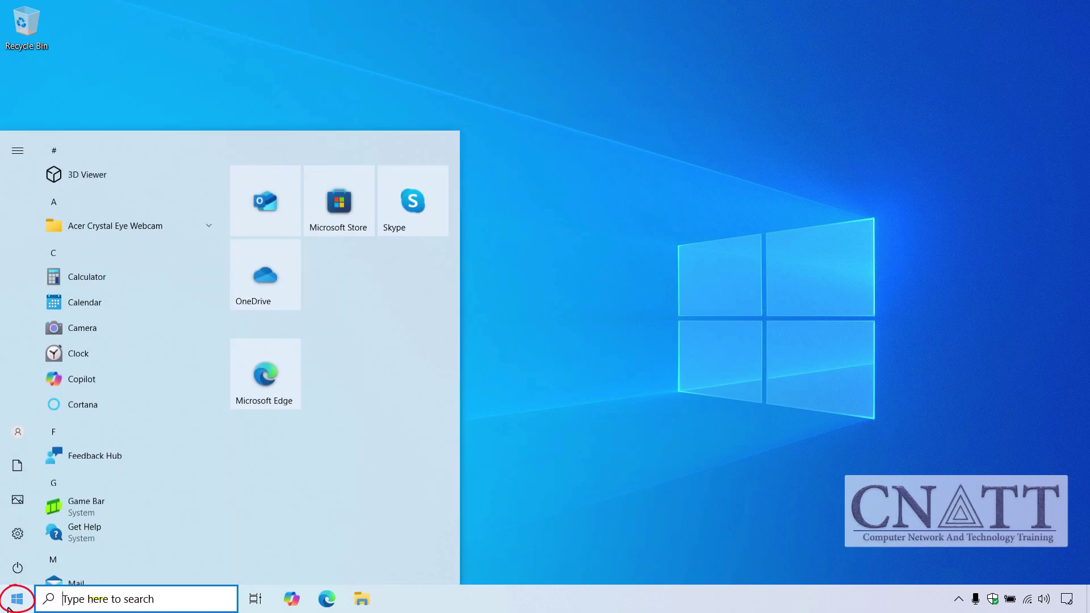
pyautogui.write('command Promptcmd')
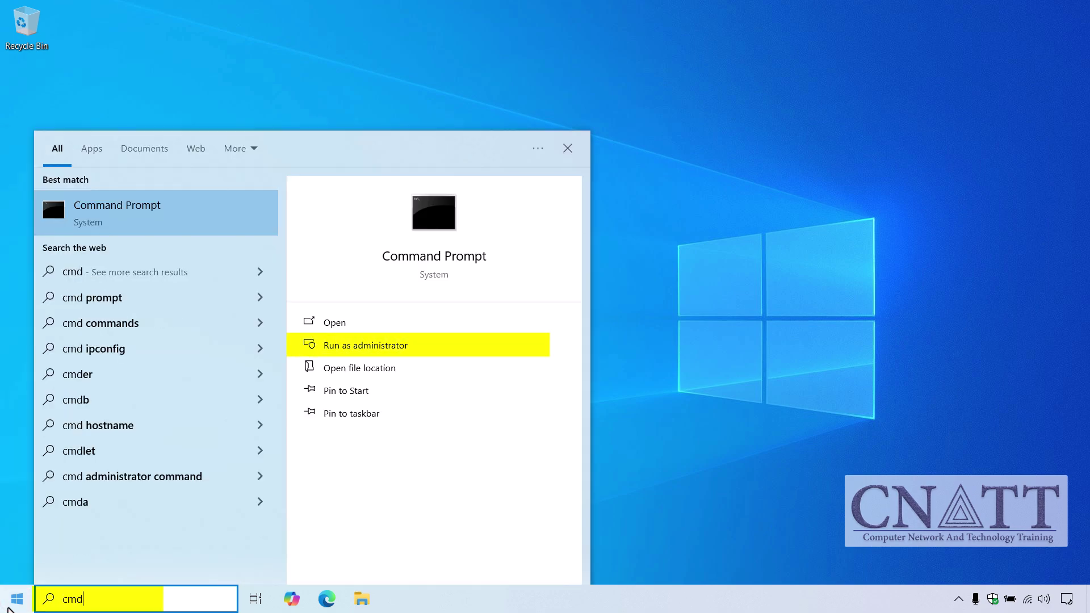
pyautogui.click(312, 346)
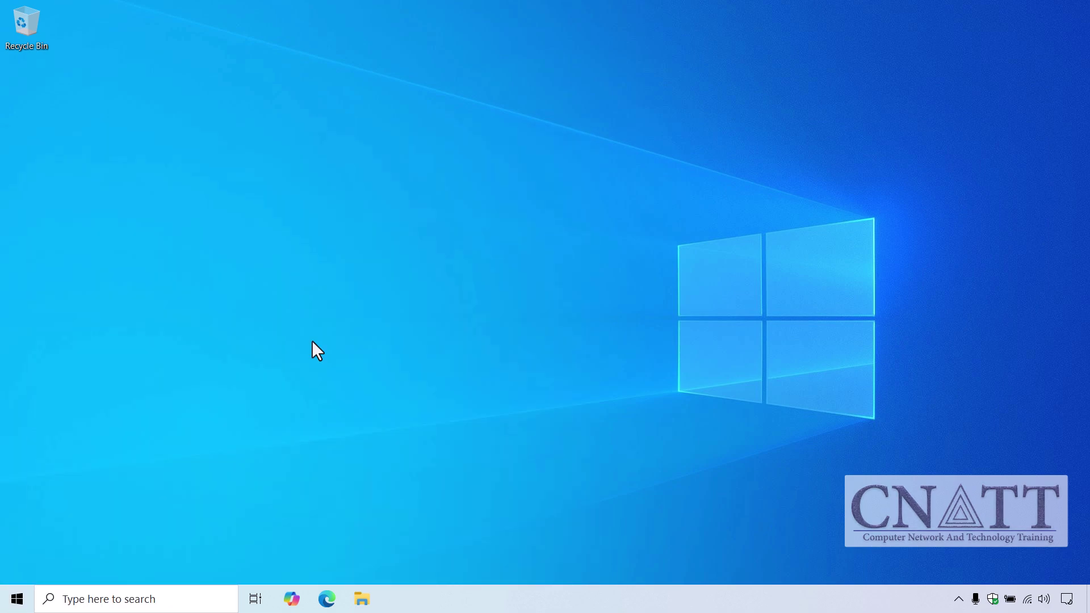
pyautogui.click(425, 390)
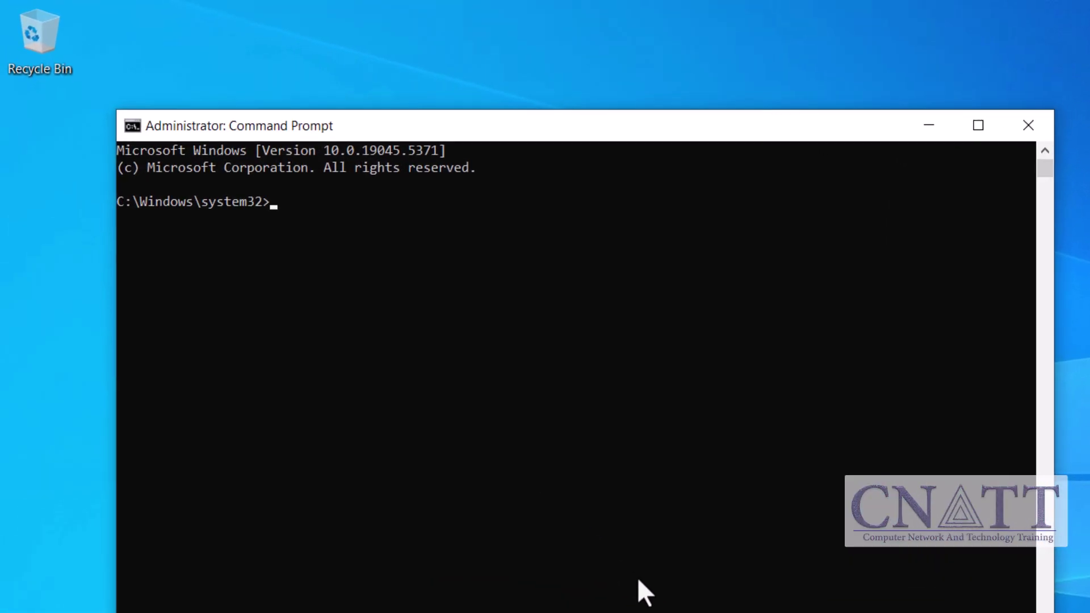
pyautogui.write('powercf')
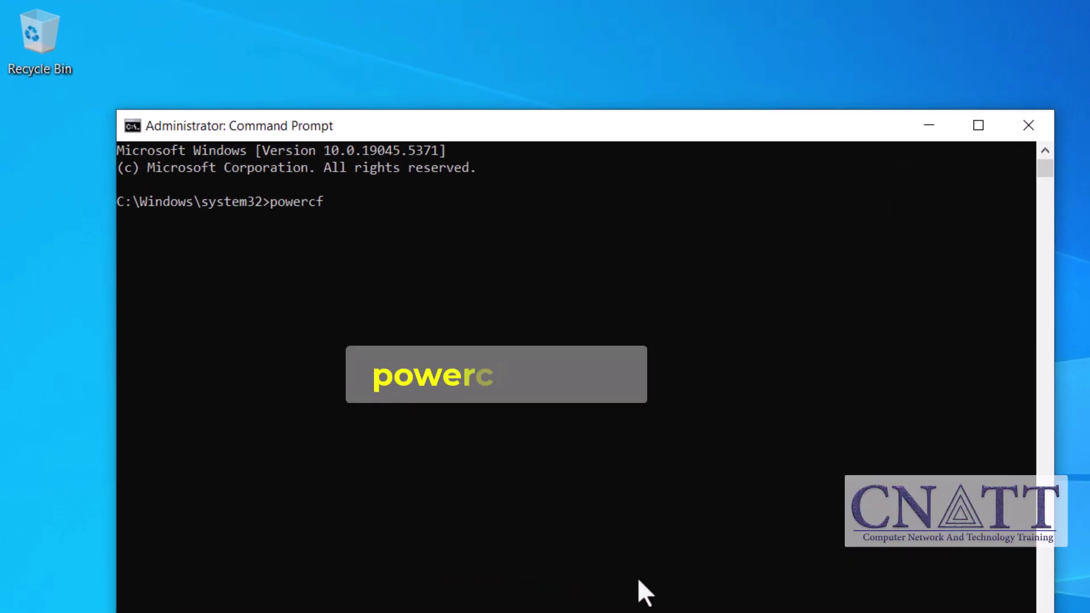
pyautogui.write('g -h')
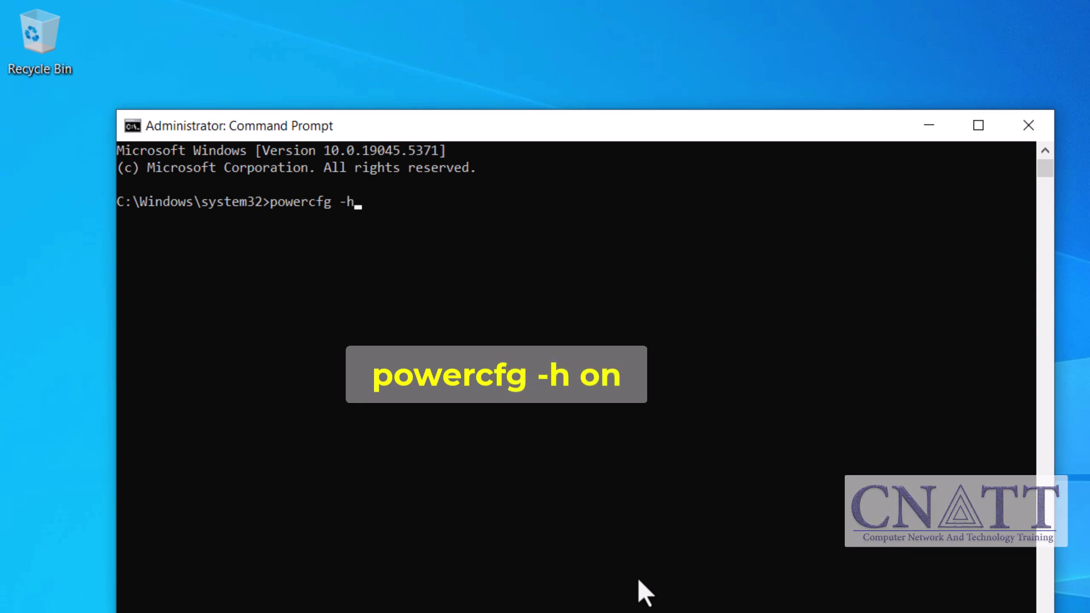
pyautogui.write(' on')
pyautogui.press('Return')
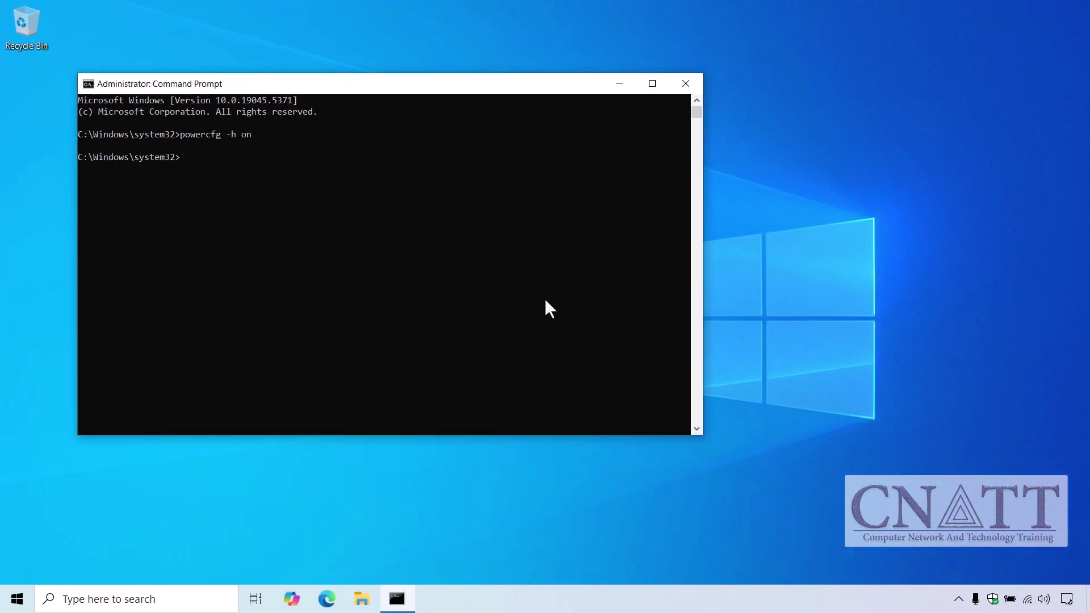
pyautogui.click(694, 91)
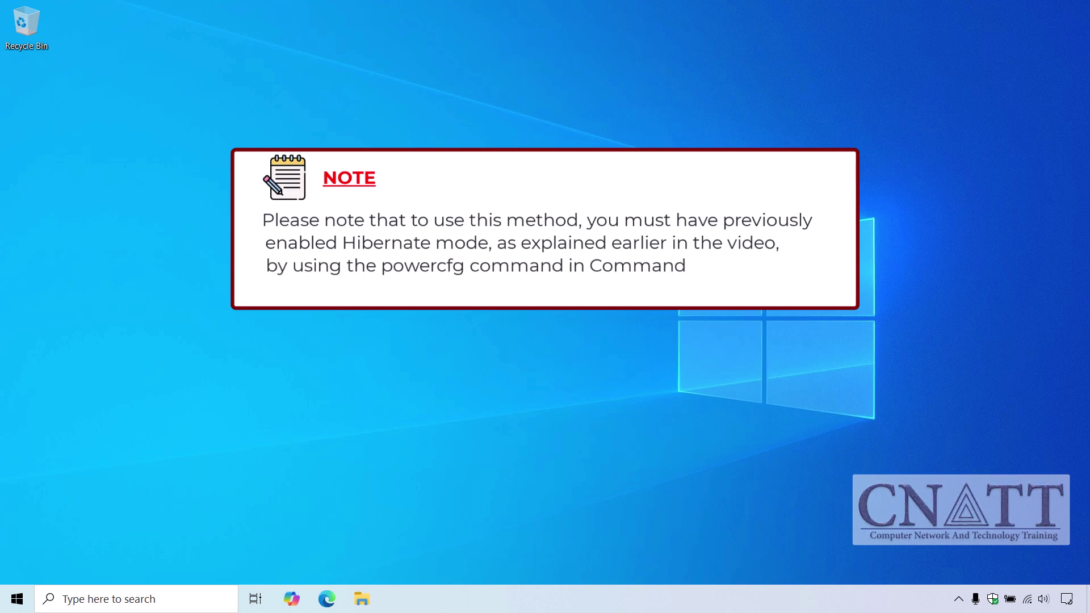
# - Enable the Hibernate checkbox in Control Panel's power button shutdown settings and save the change
pyautogui.click(19, 602)
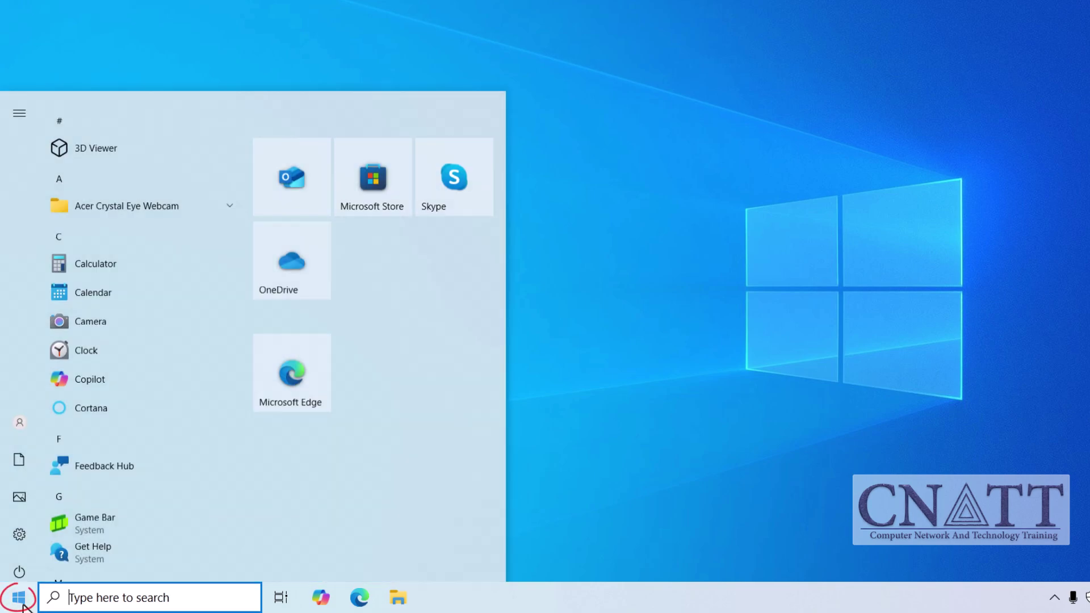
pyautogui.write('control panel')
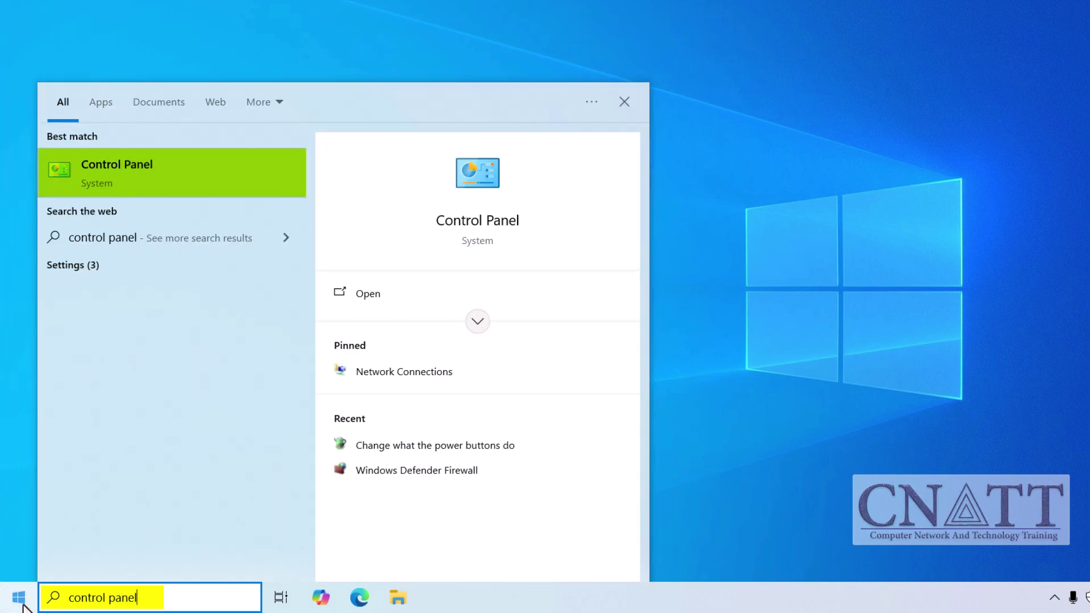
pyautogui.click(140, 175)
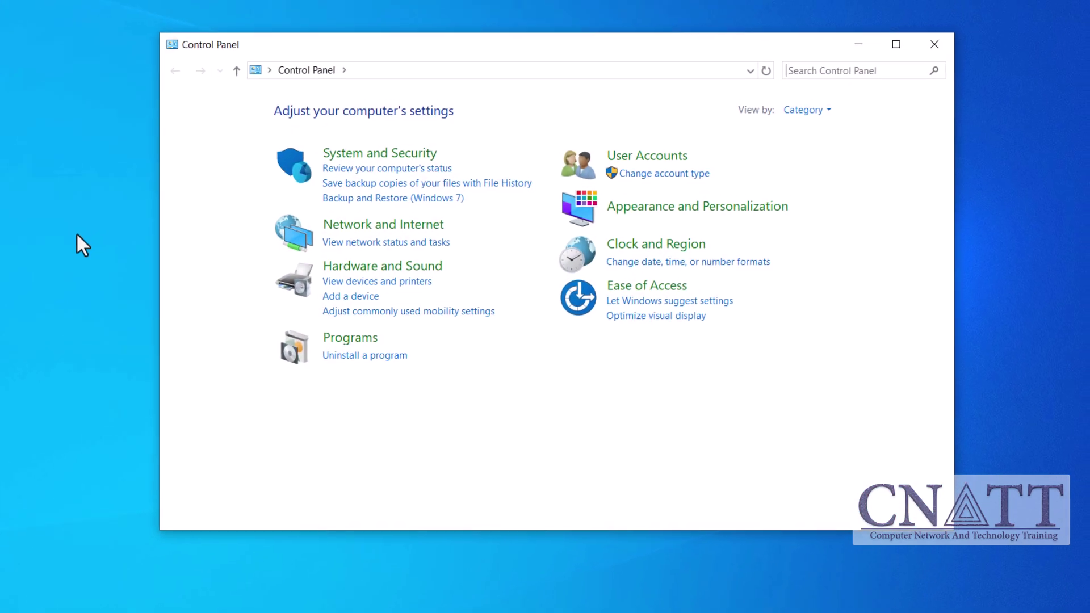
pyautogui.click(321, 164)
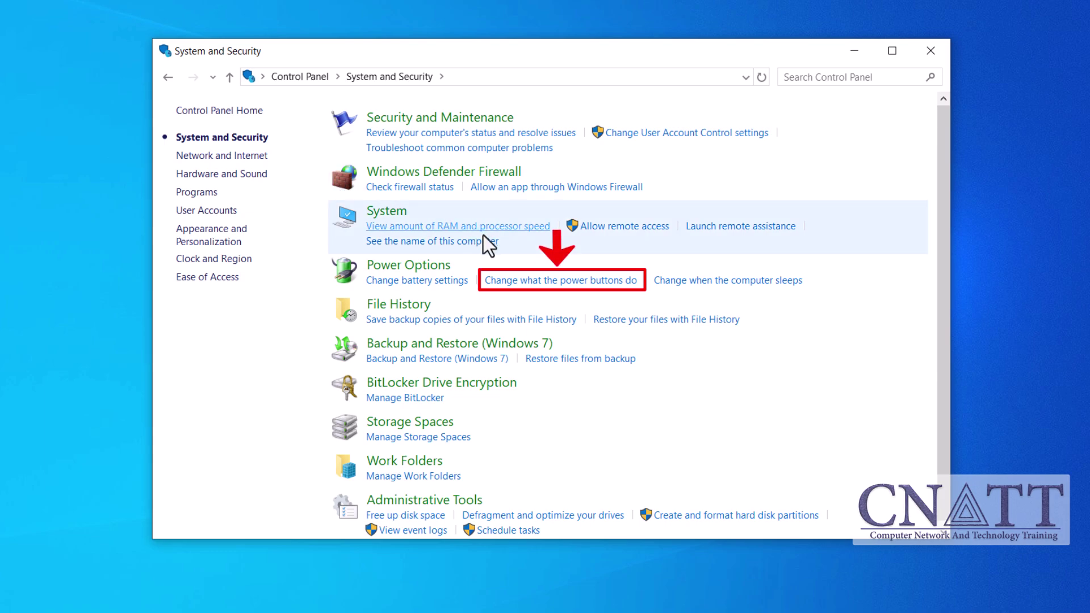
pyautogui.click(515, 282)
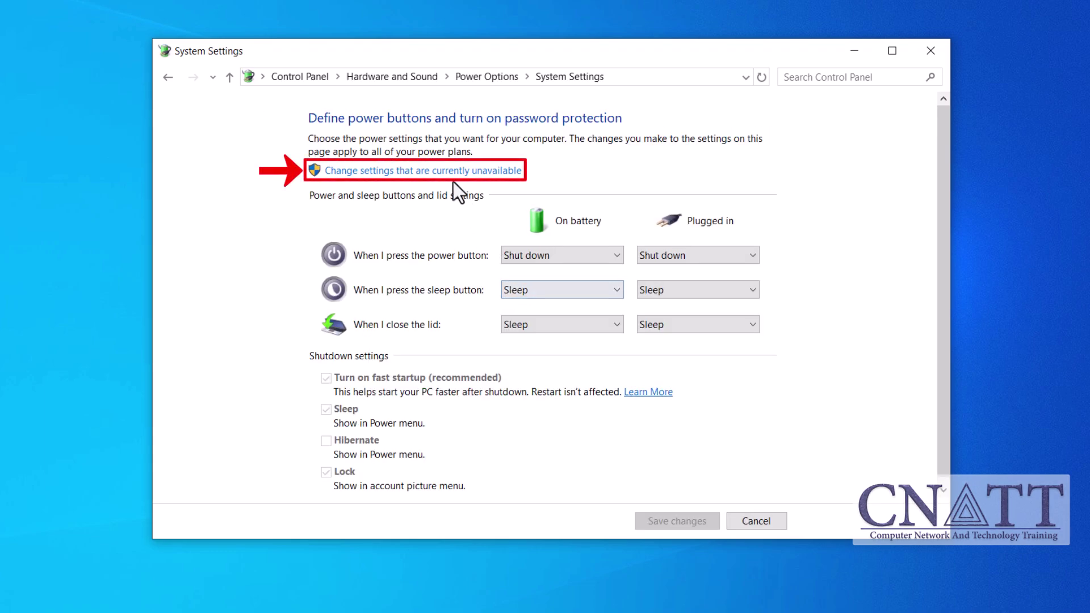
pyautogui.click(452, 176)
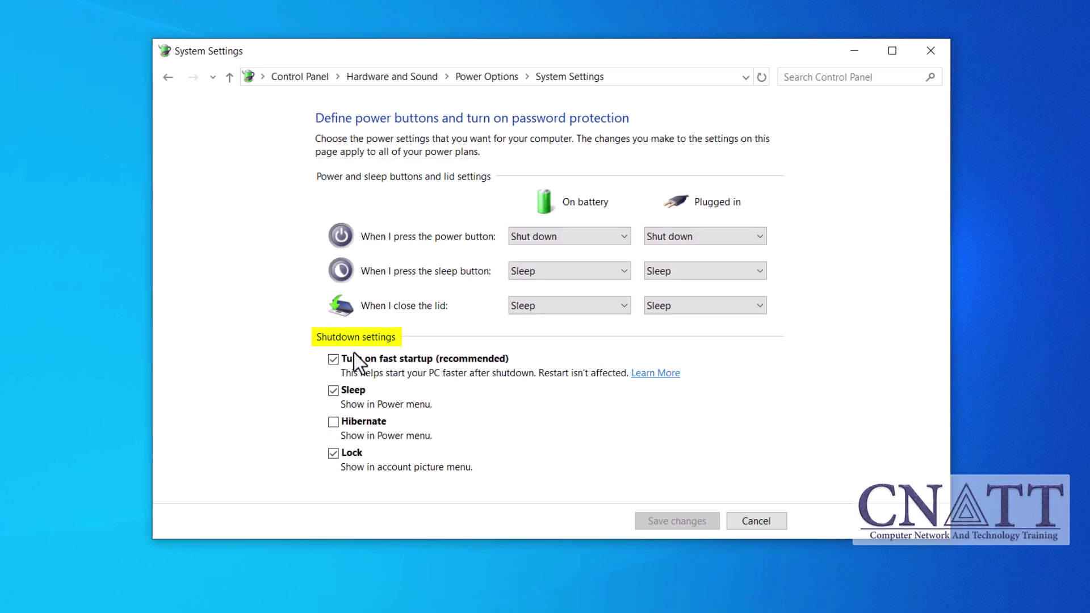
pyautogui.click(335, 425)
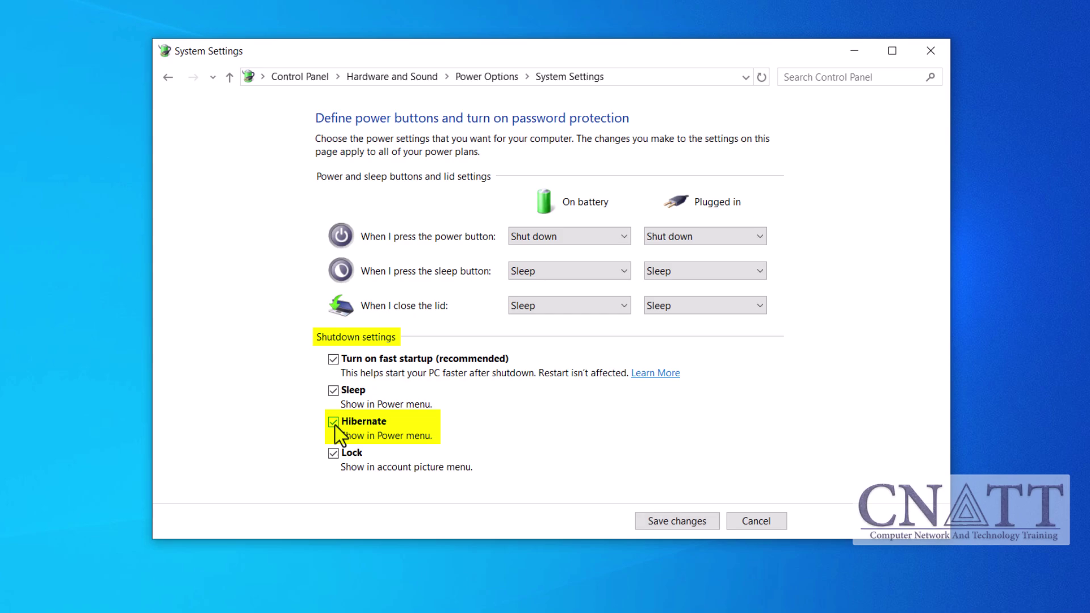
pyautogui.click(650, 526)
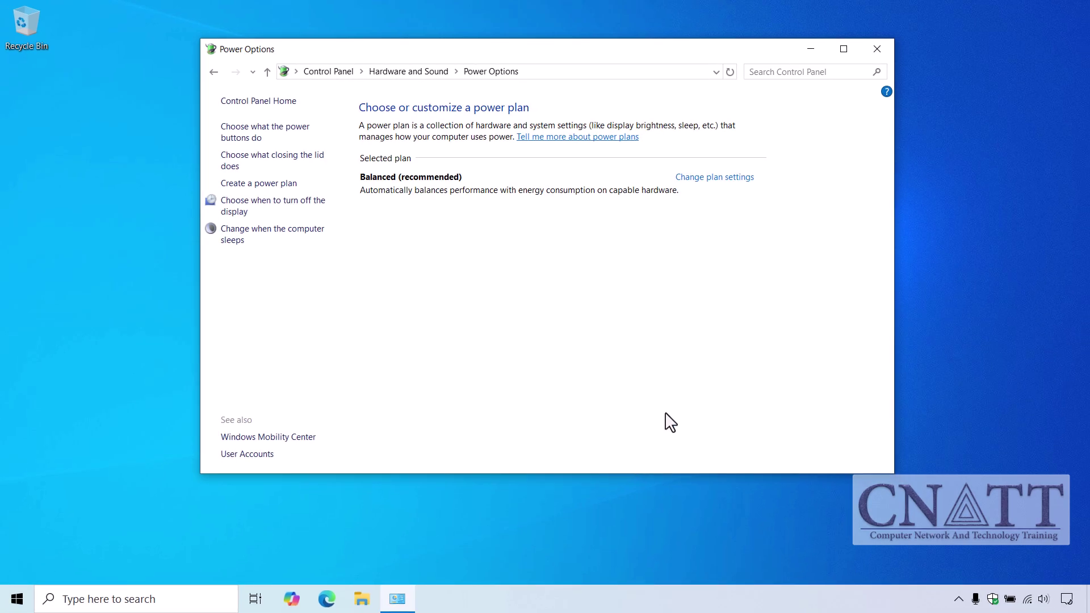
pyautogui.click(879, 51)
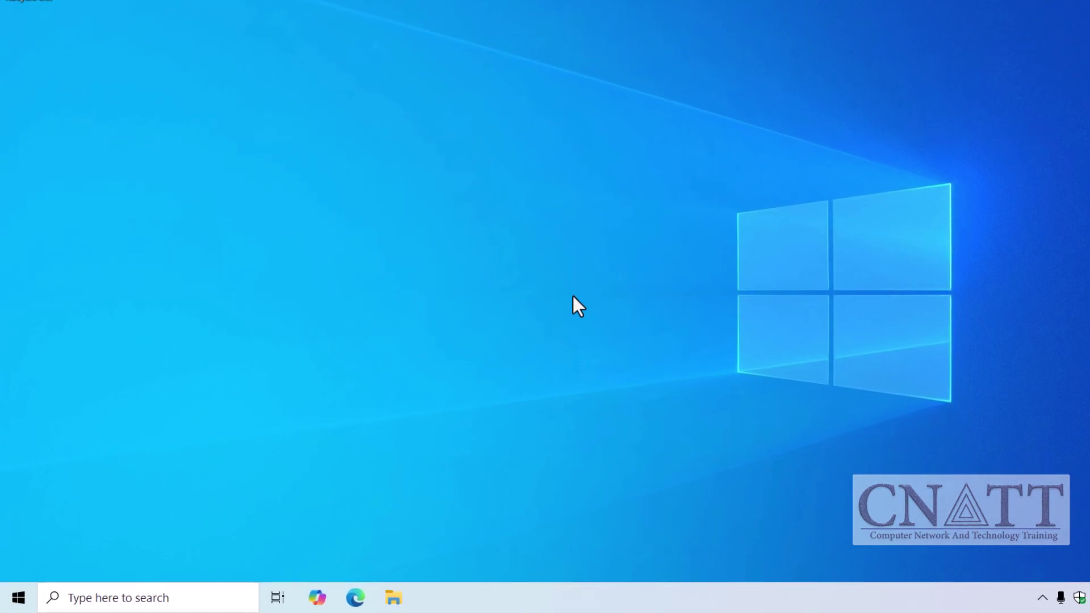
pyautogui.click(17, 595)
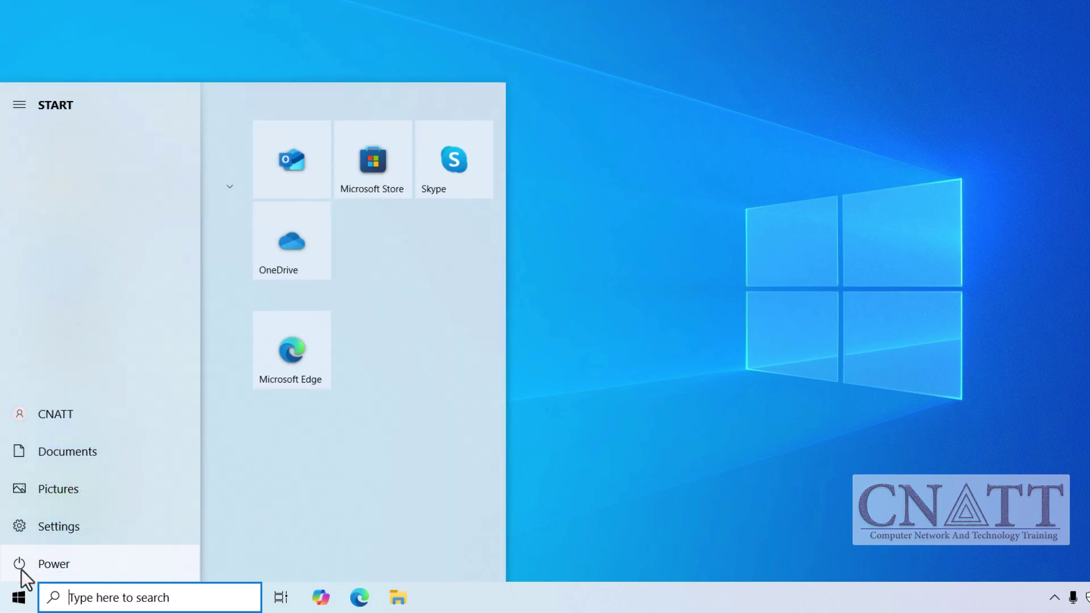
pyautogui.click(22, 570)
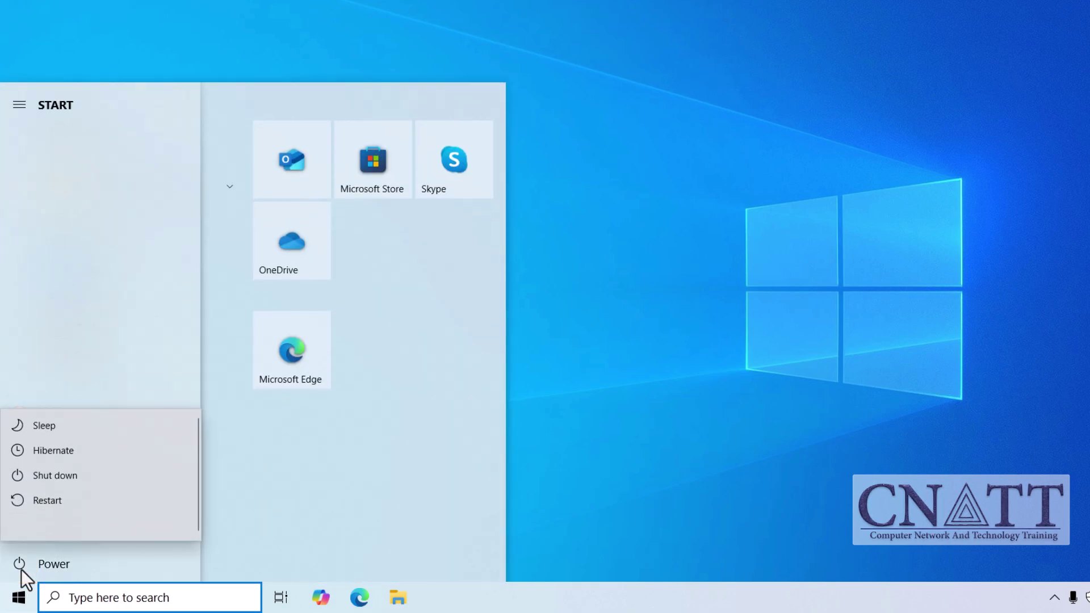
pyautogui.moveTo(144, 458)
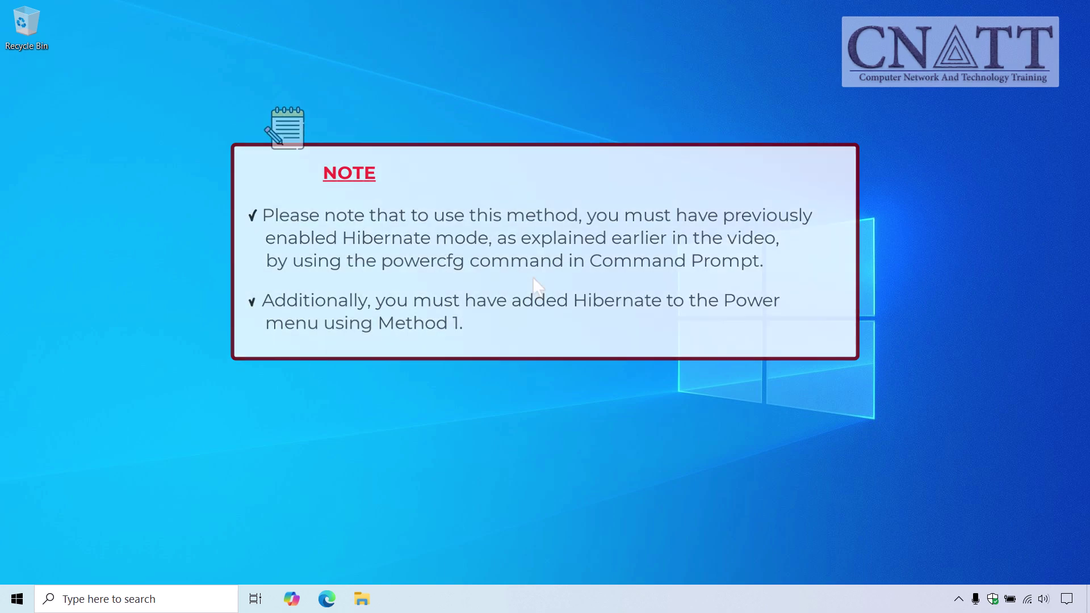
# - Hibernate through the Win+X menu shortcut keys U then H, and resume to the desktop
pyautogui.press('super+x')
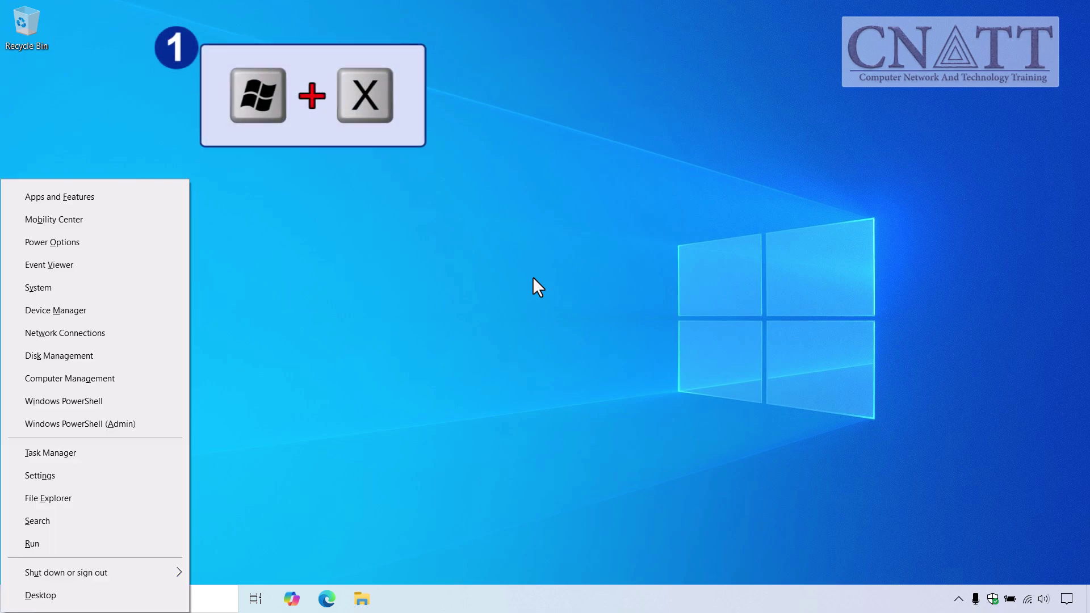
pyautogui.press('u')
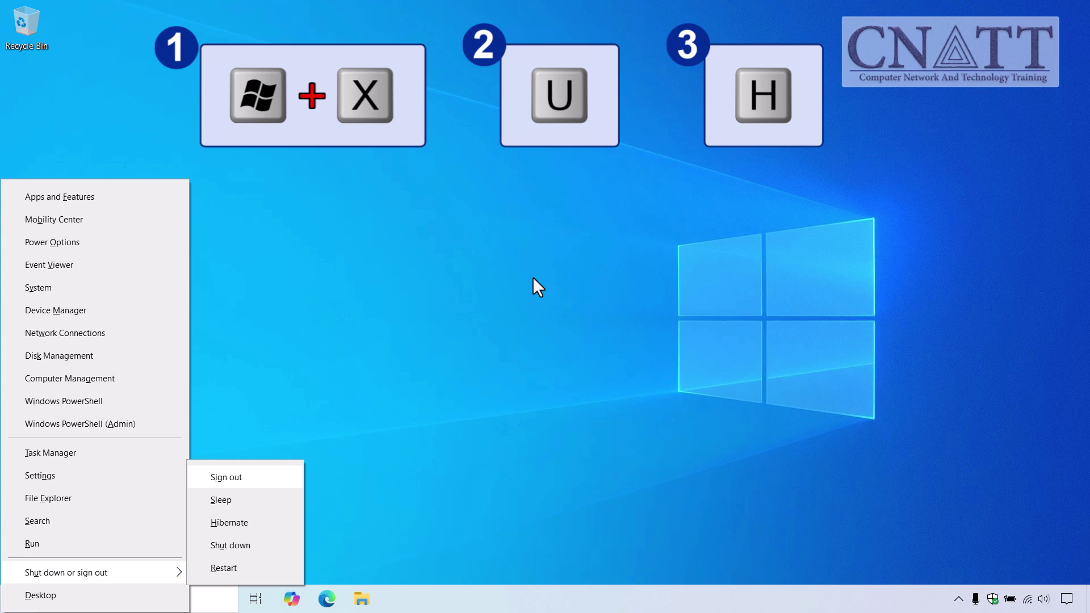
pyautogui.press('h')
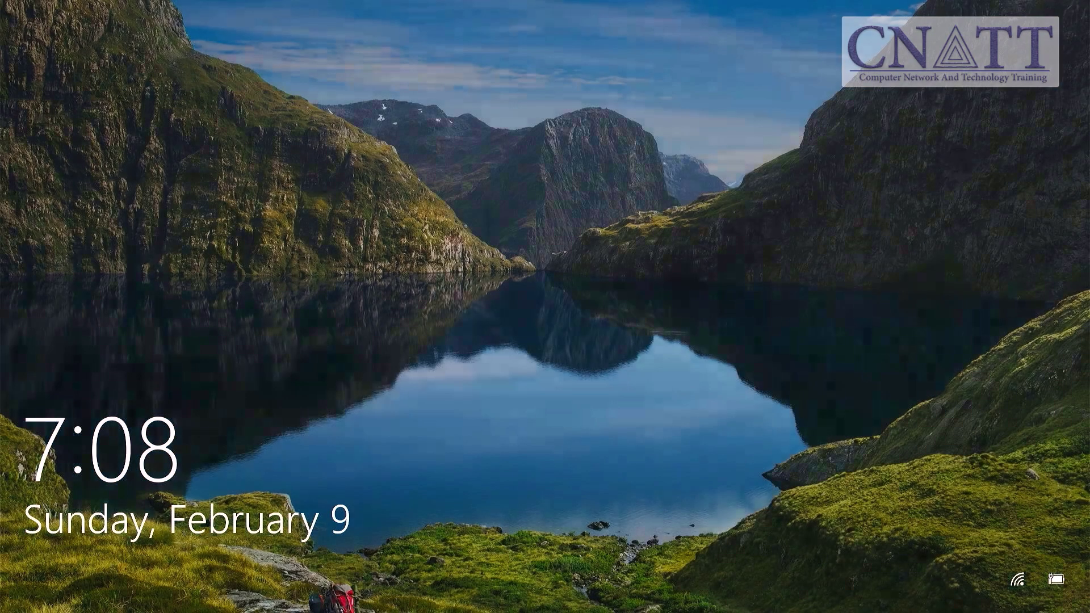
pyautogui.press('Return')
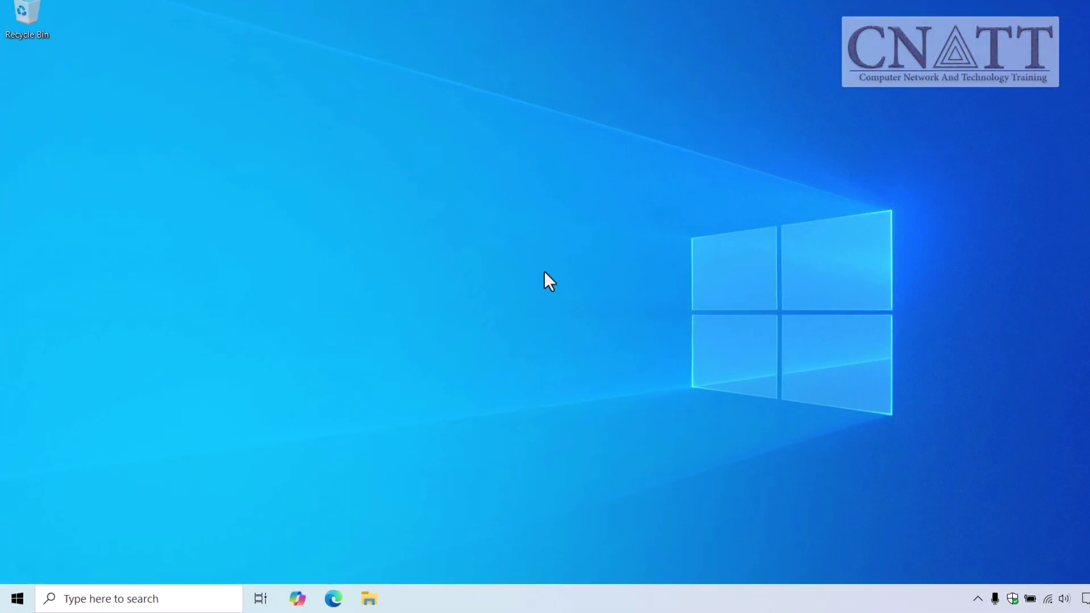
# - Show the Start button's power-user menu with its Shut down or sign out choices, including Hibernate
pyautogui.rightClick(29, 593)
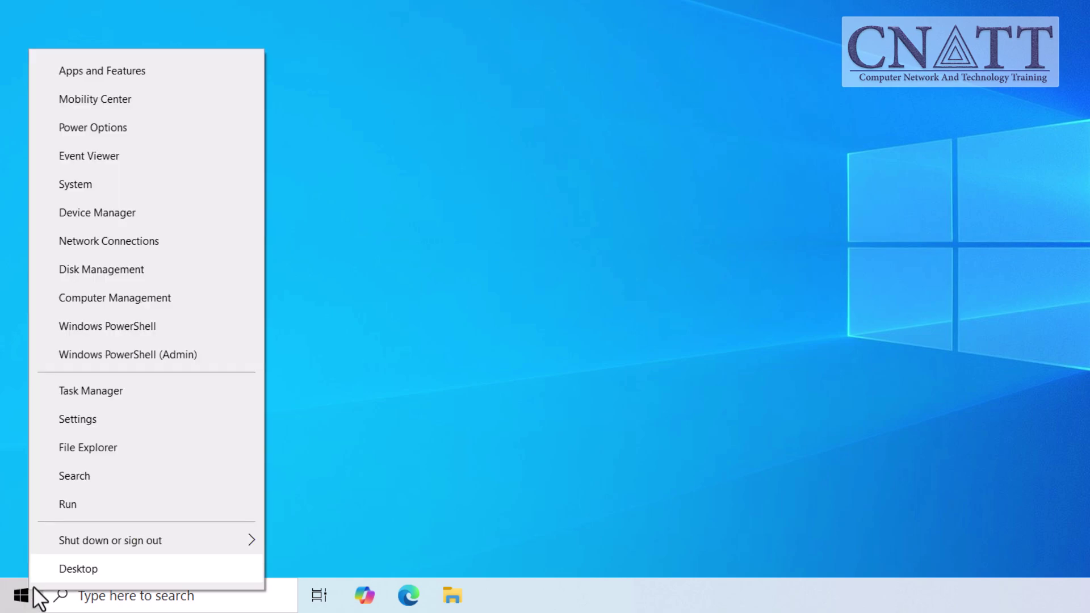
pyautogui.moveTo(103, 543)
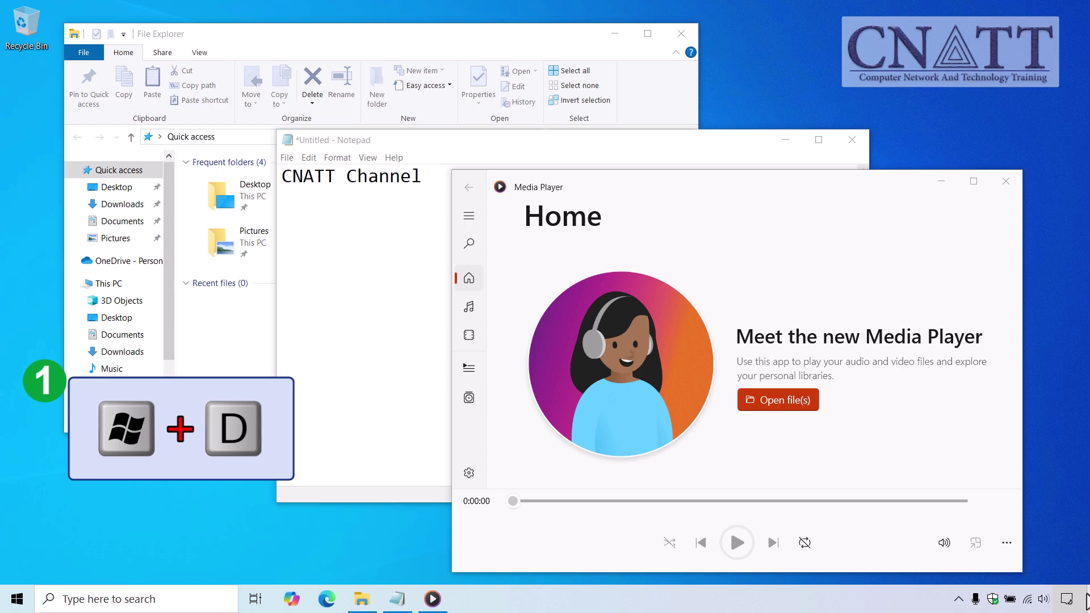
# - From the bare desktop, select Hibernate in the Alt+F4 Shut Down Windows dialog
pyautogui.press('super+d')
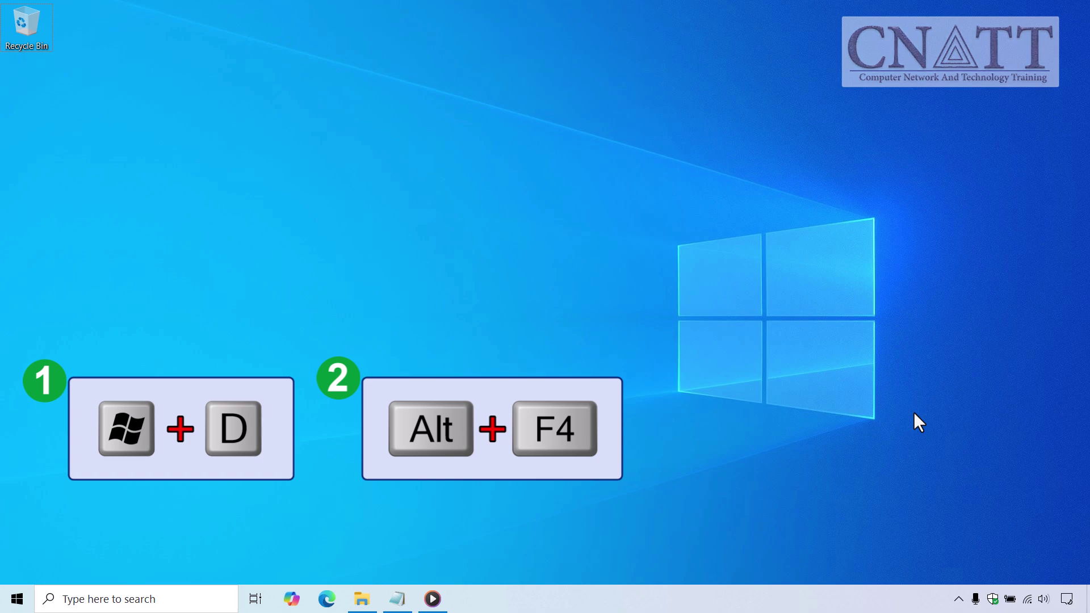
pyautogui.hotkey('alt', 'F4')
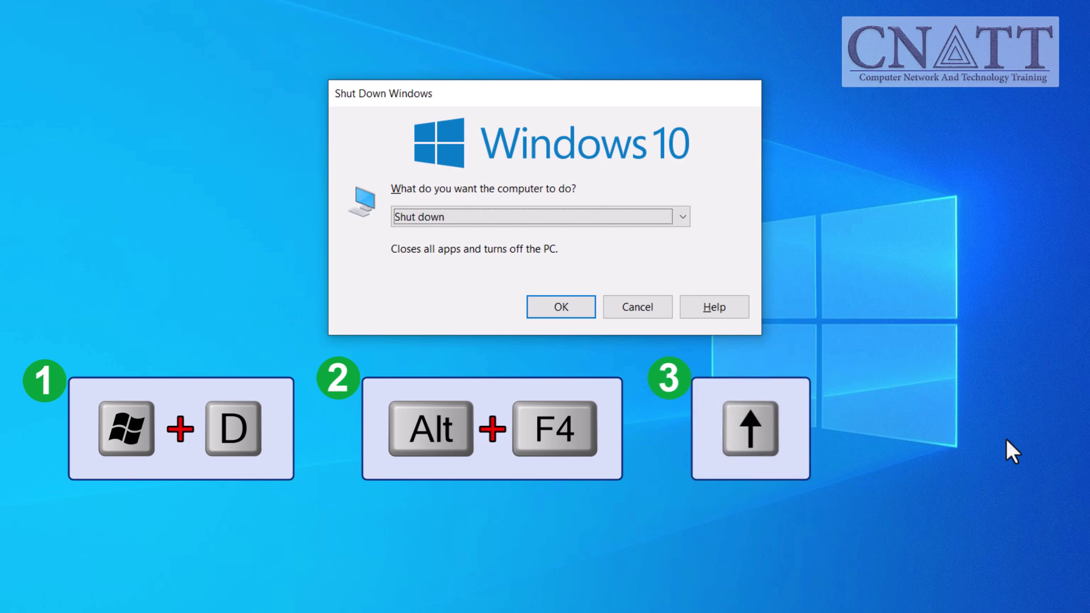
pyautogui.press('Up')
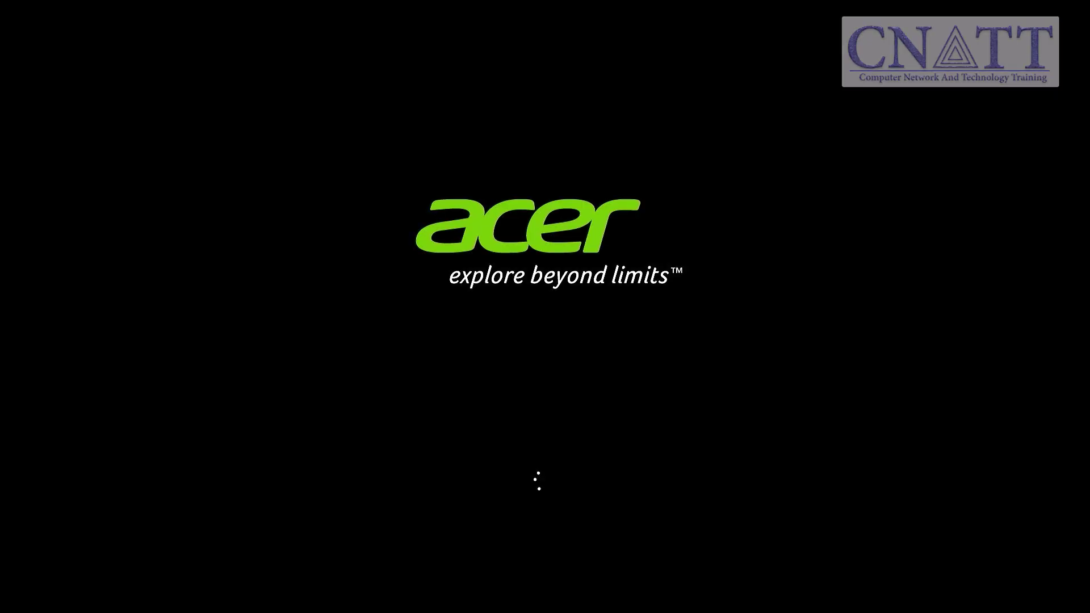
# - Dismiss the lock screen to sign back in after hibernation
pyautogui.press('Return')
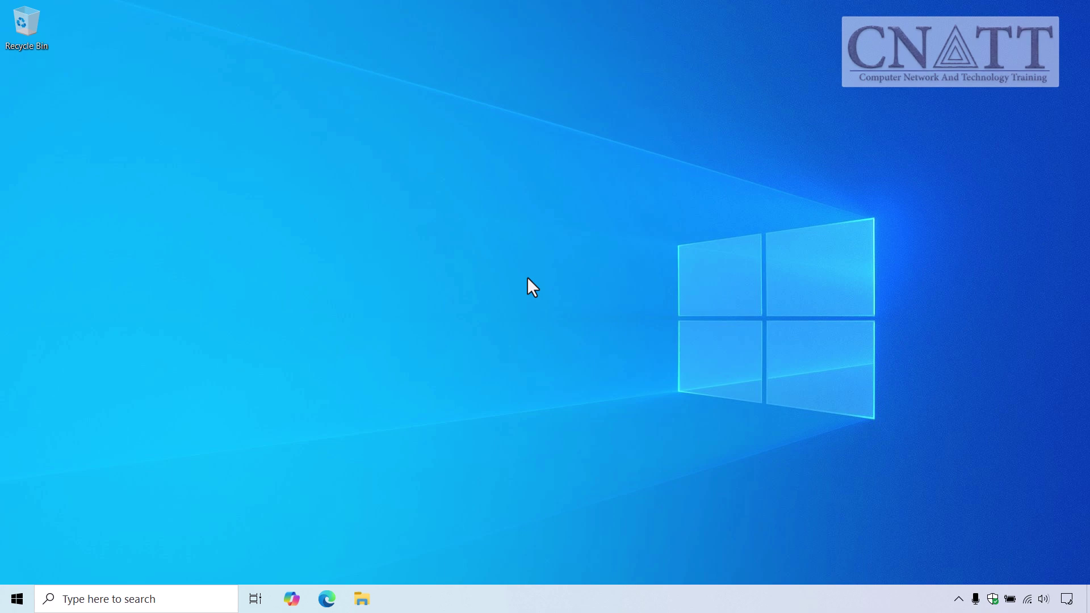
# - Reach the power button settings via Control Panel > Hardware and Sound > Power Options
pyautogui.click(19, 599)
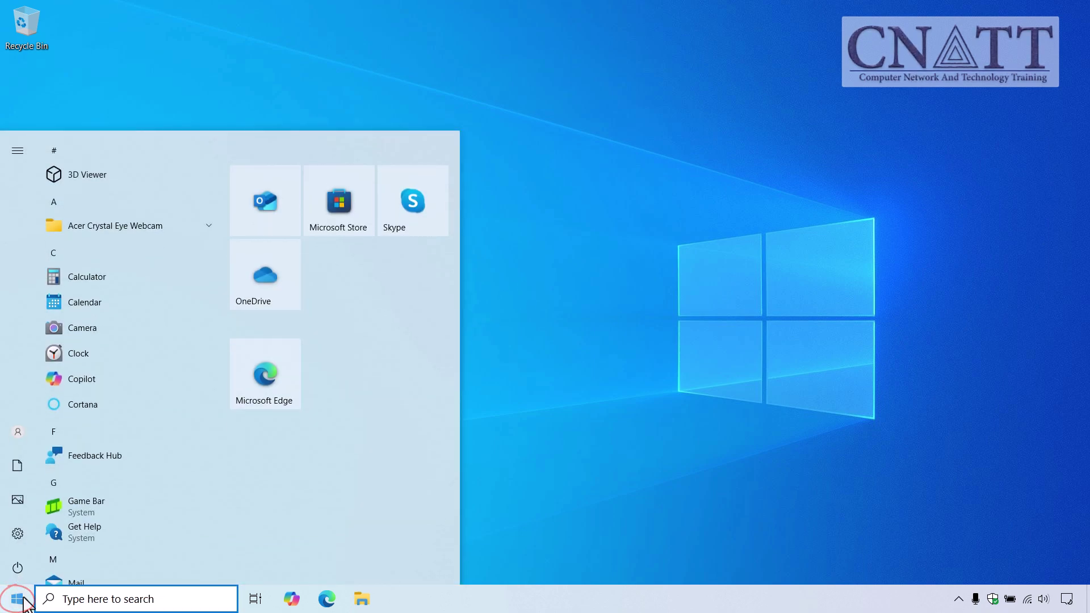
pyautogui.write('control')
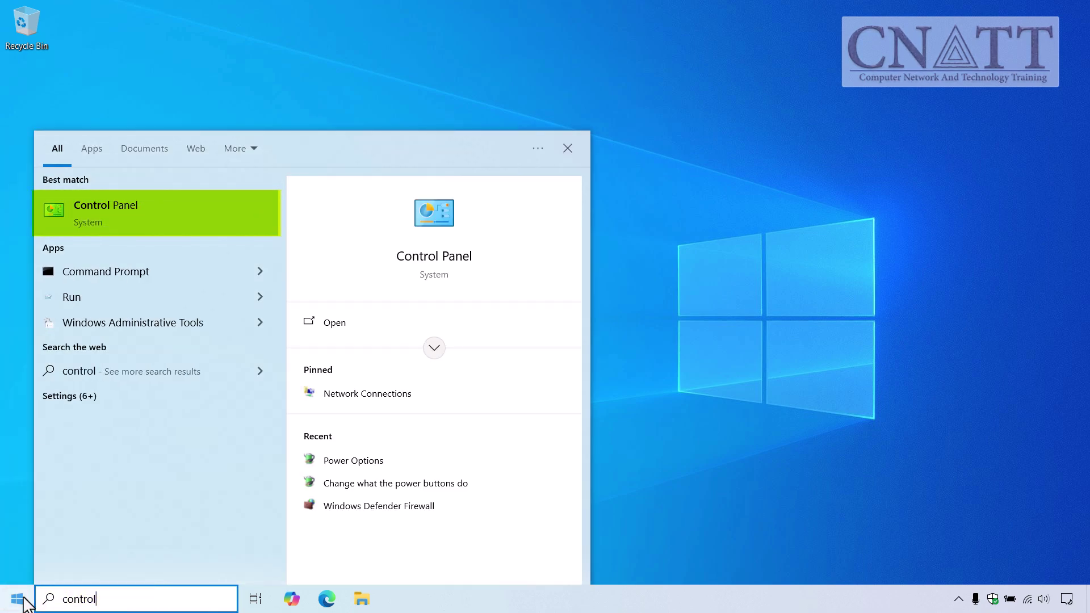
pyautogui.click(240, 229)
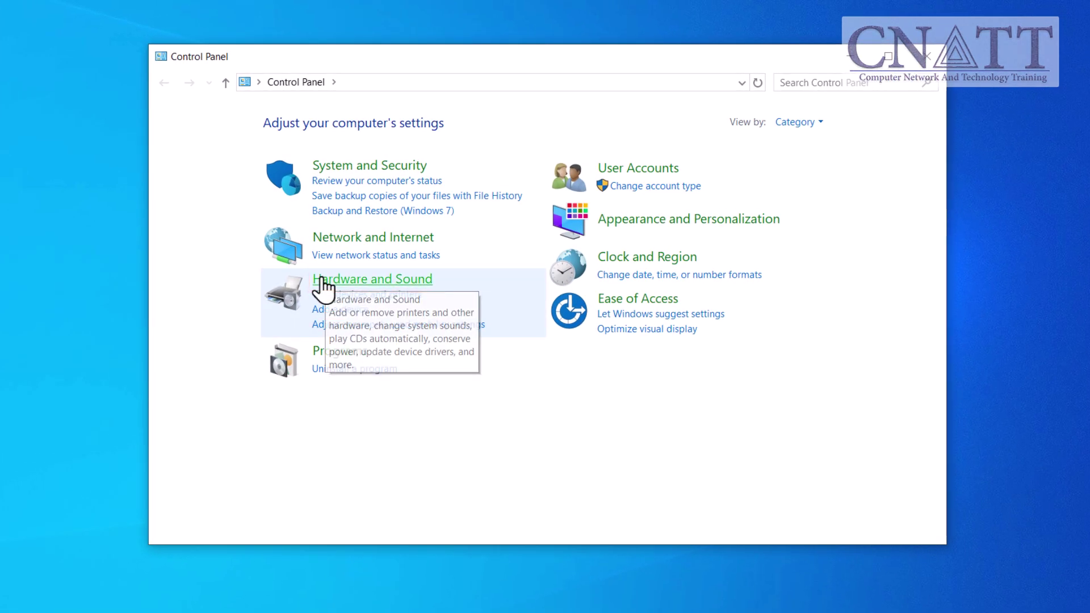
pyautogui.click(322, 284)
pyautogui.click(364, 262)
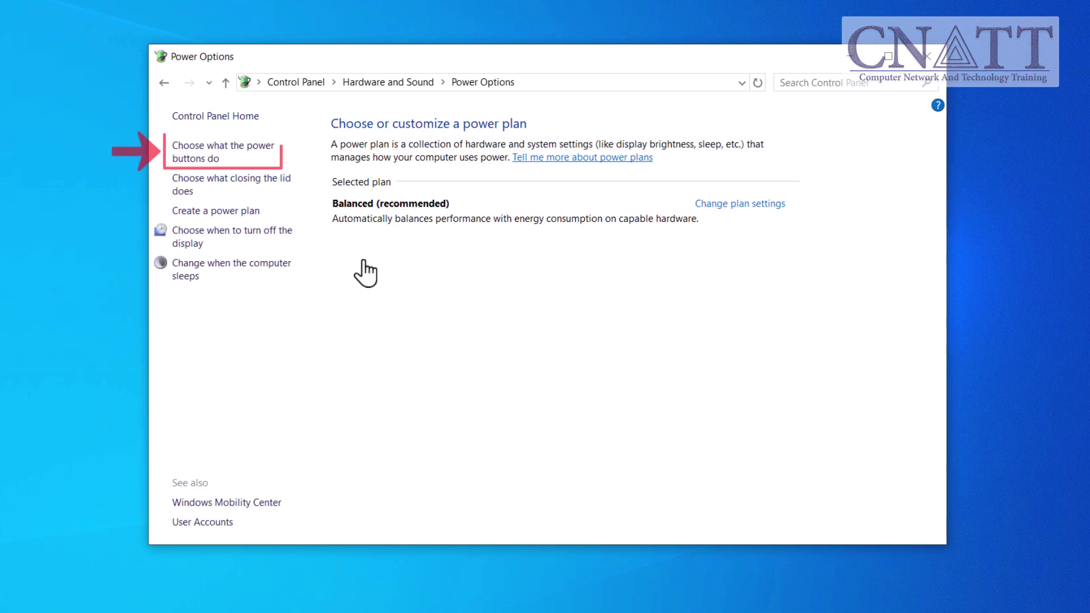
pyautogui.click(216, 161)
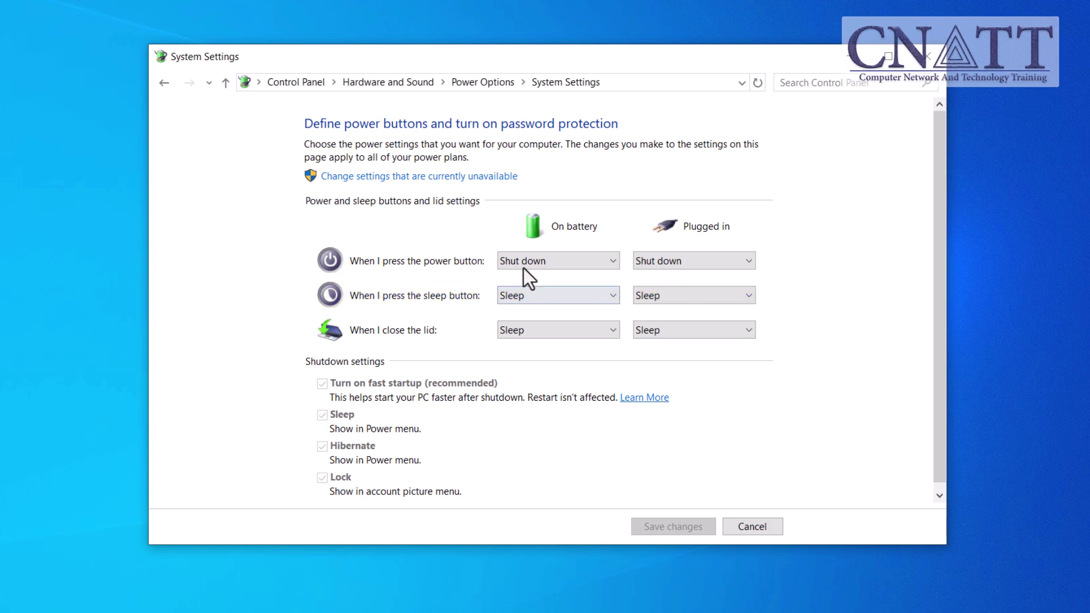
# - Set the sleep button to Hibernate both on battery and plugged in, and save
pyautogui.click(615, 302)
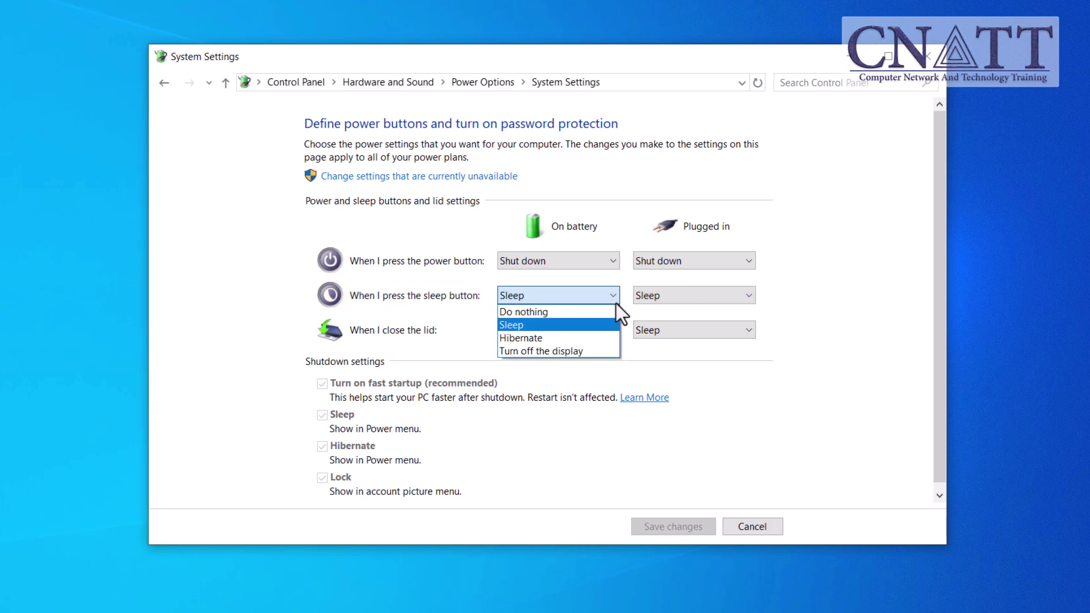
pyautogui.click(602, 336)
pyautogui.click(727, 298)
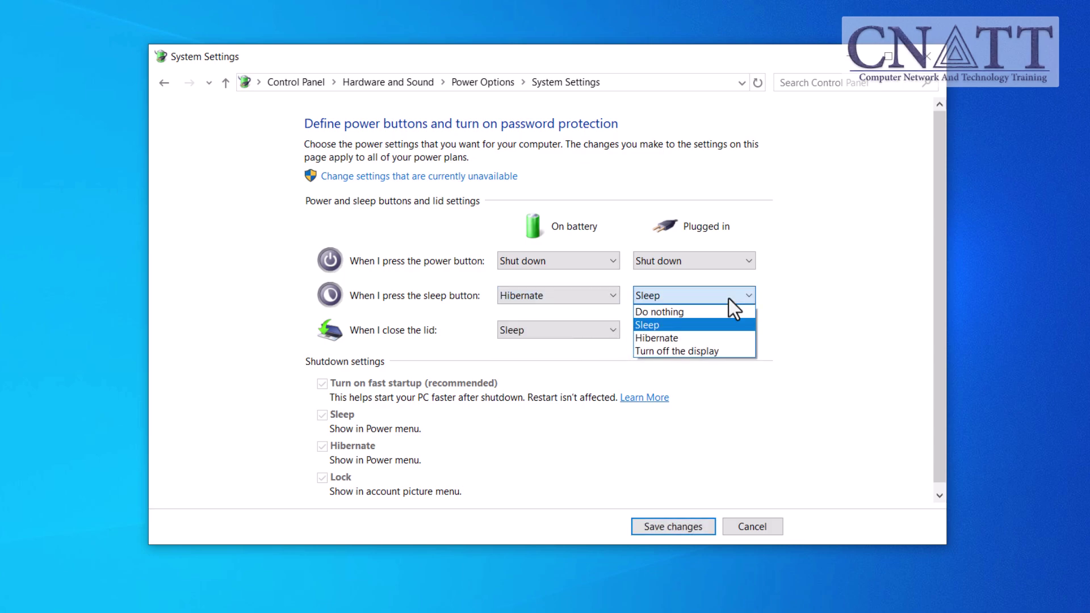
pyautogui.click(733, 338)
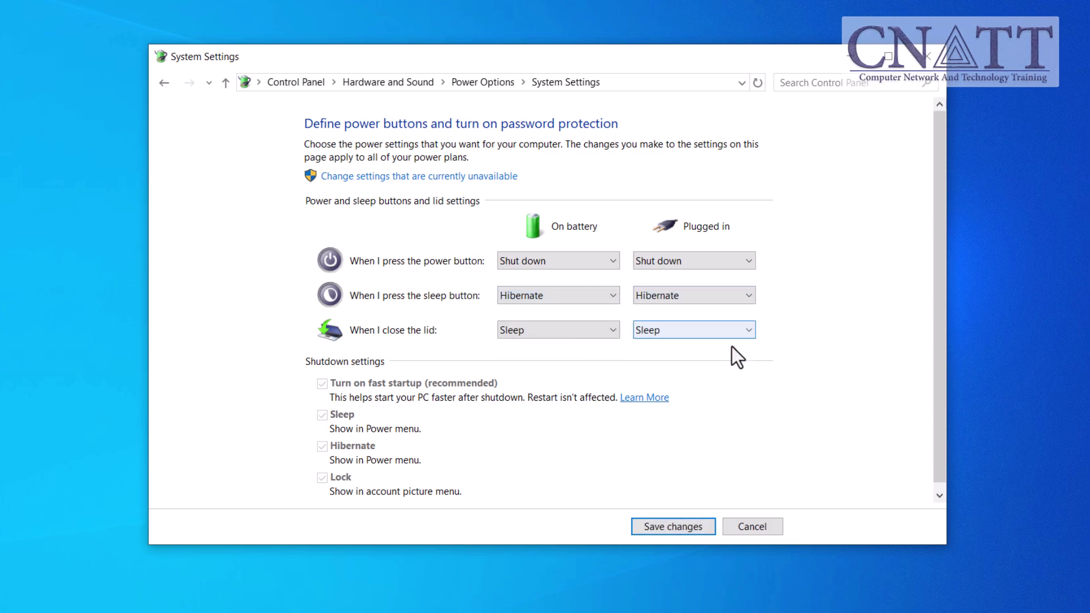
pyautogui.click(704, 526)
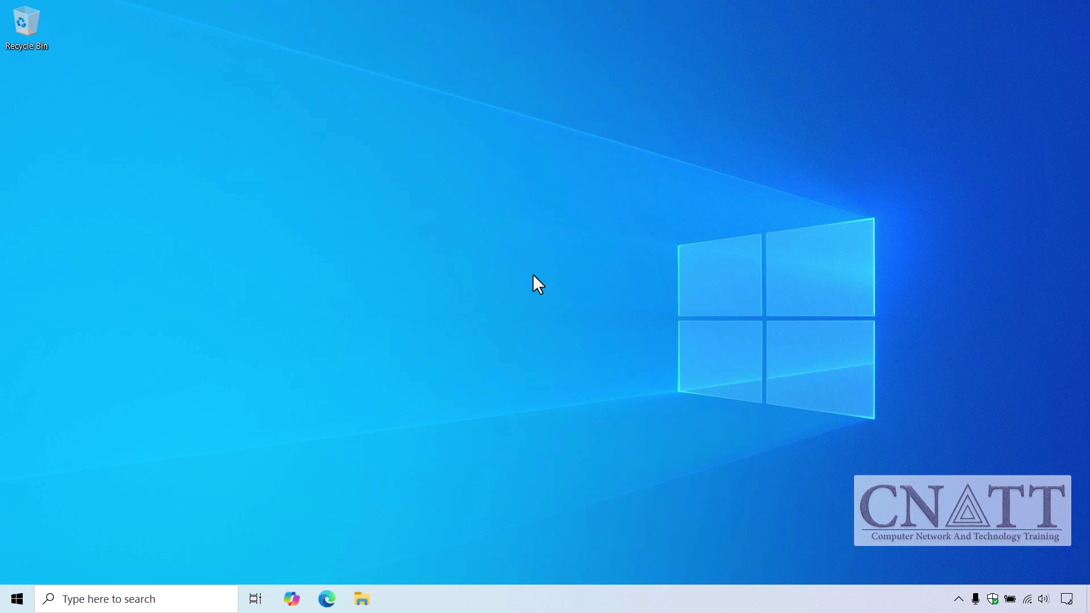
# - Open Control Panel > System and Security > Power Options and edit the Balanced plan's settings
pyautogui.click(17, 602)
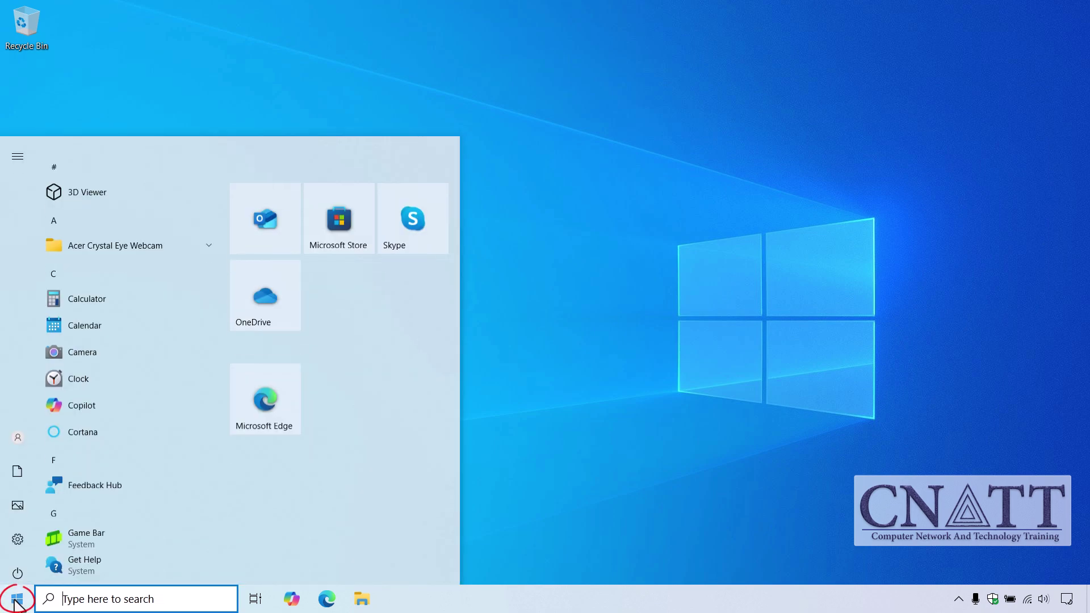
pyautogui.write('contro')
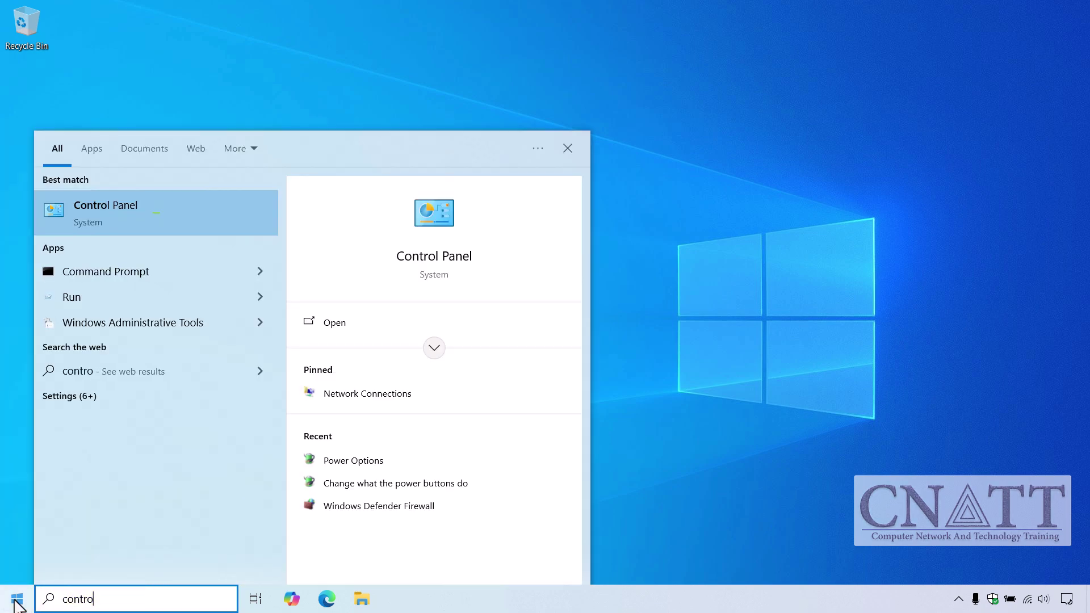
pyautogui.write('l')
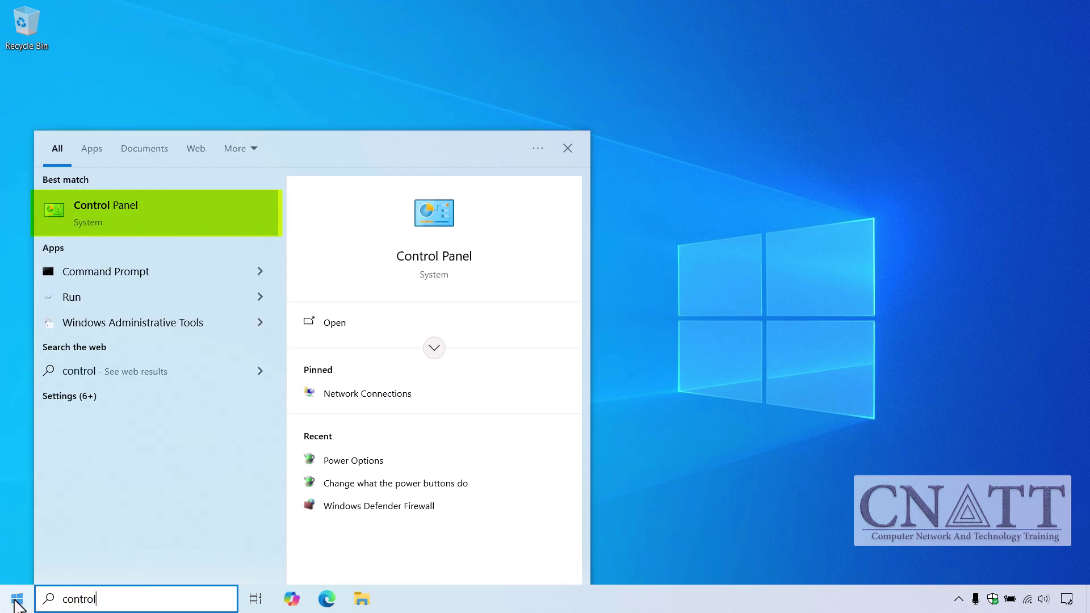
pyautogui.click(156, 229)
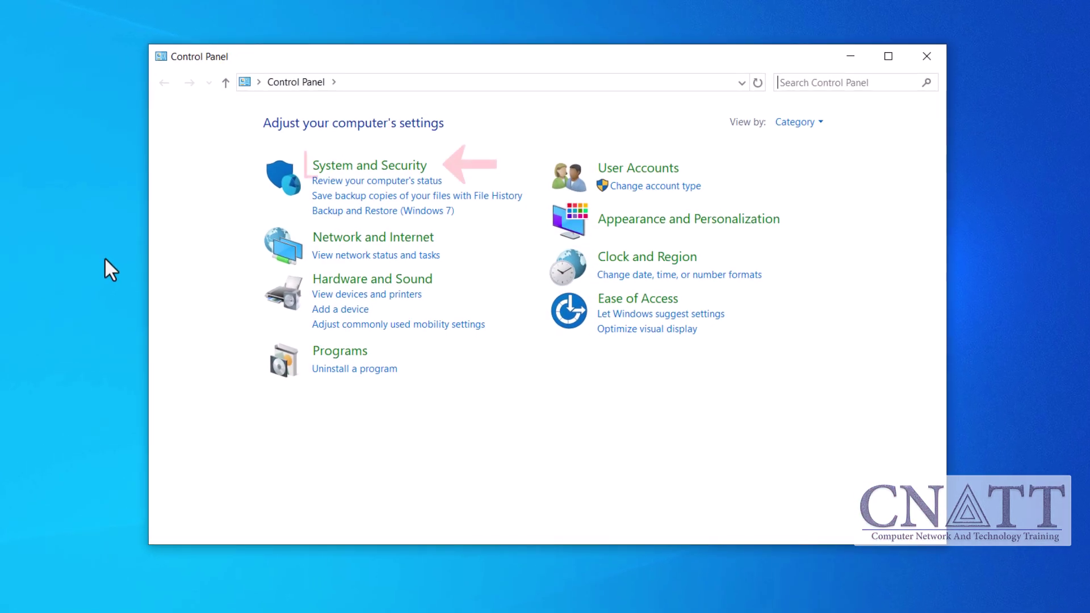
pyautogui.click(319, 170)
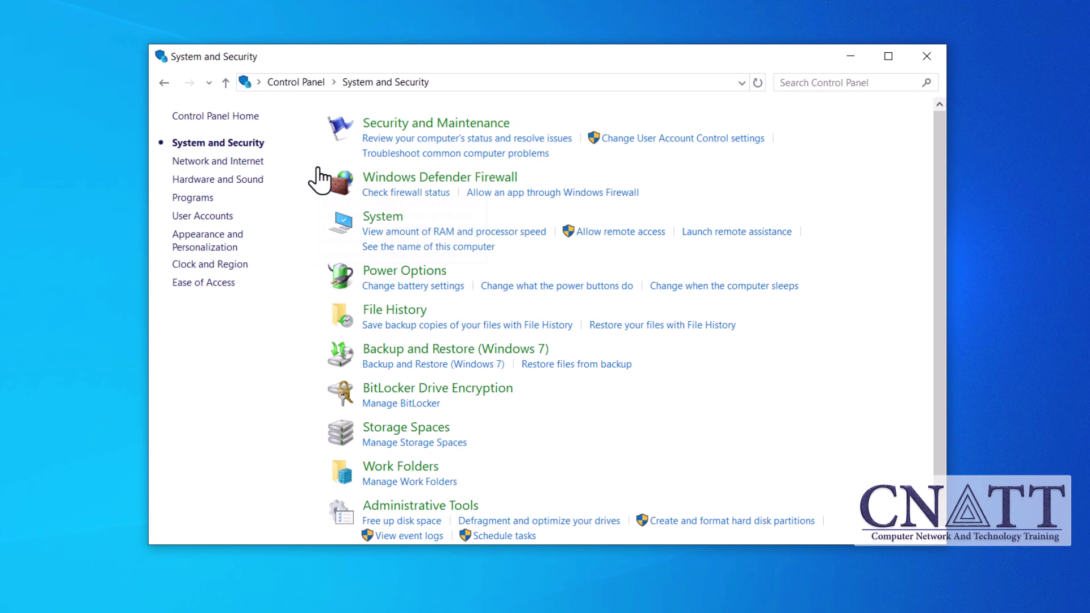
pyautogui.click(371, 274)
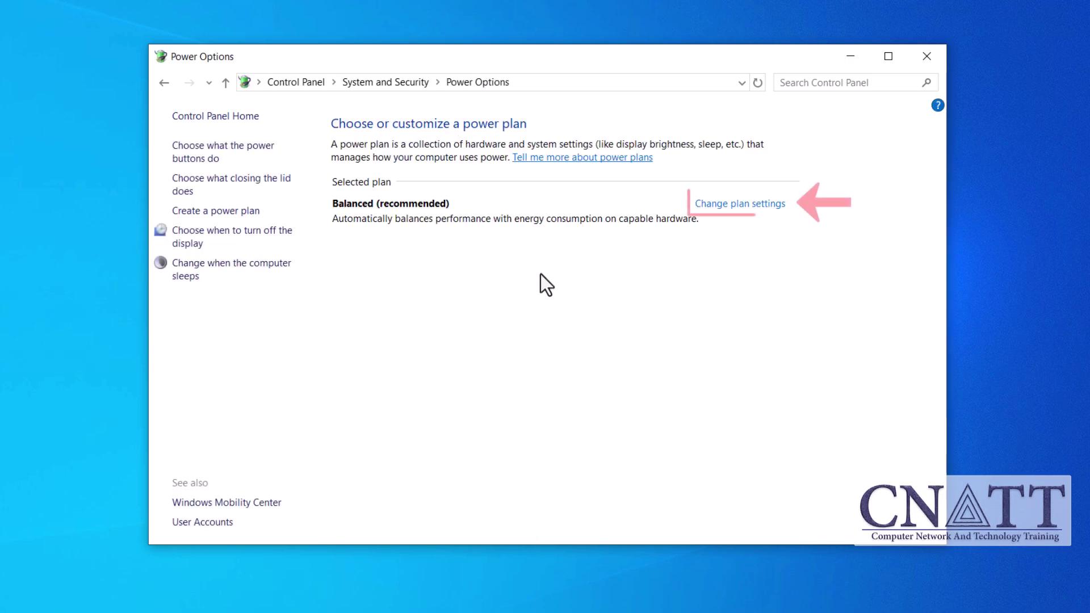
pyautogui.click(744, 205)
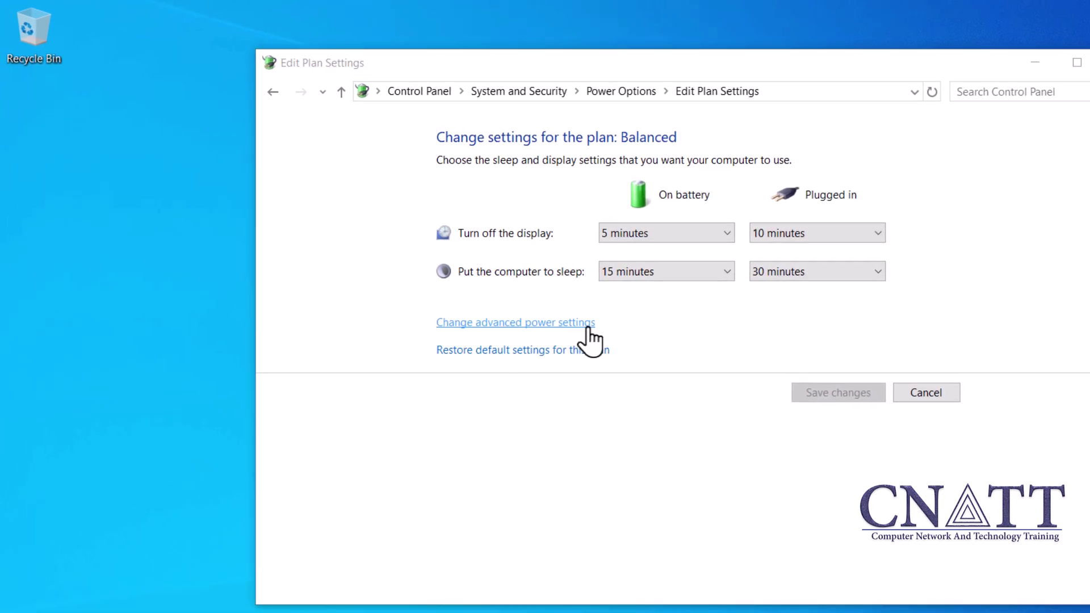
# - In advanced power settings, set Sleep > Hibernate after to 20 minutes on battery, 40 plugged in
pyautogui.click(588, 329)
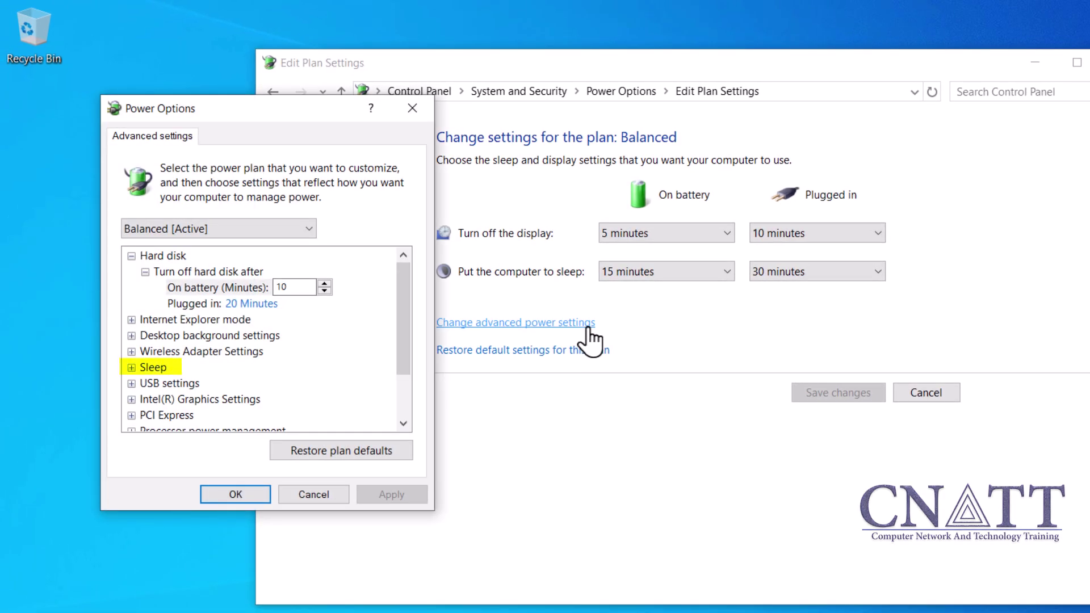
pyautogui.click(127, 370)
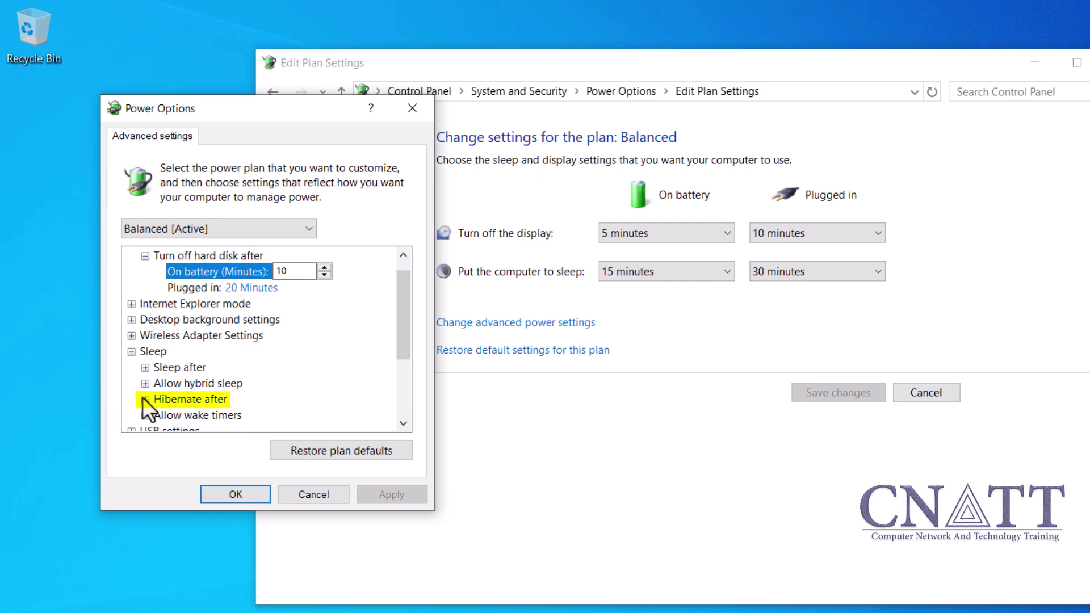
pyautogui.click(143, 398)
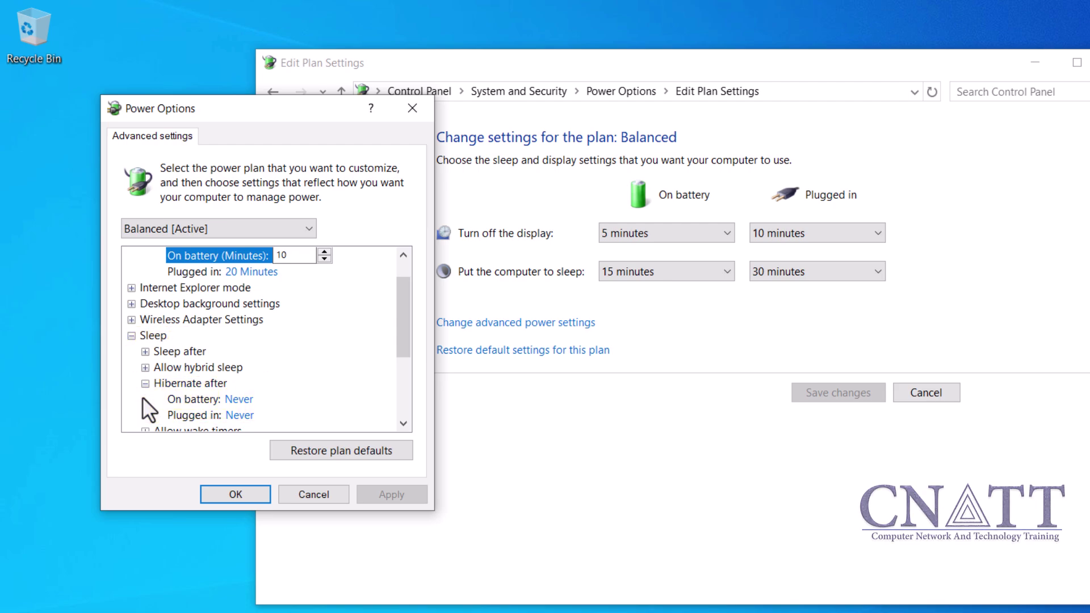
pyautogui.click(232, 399)
pyautogui.doubleClick(287, 398)
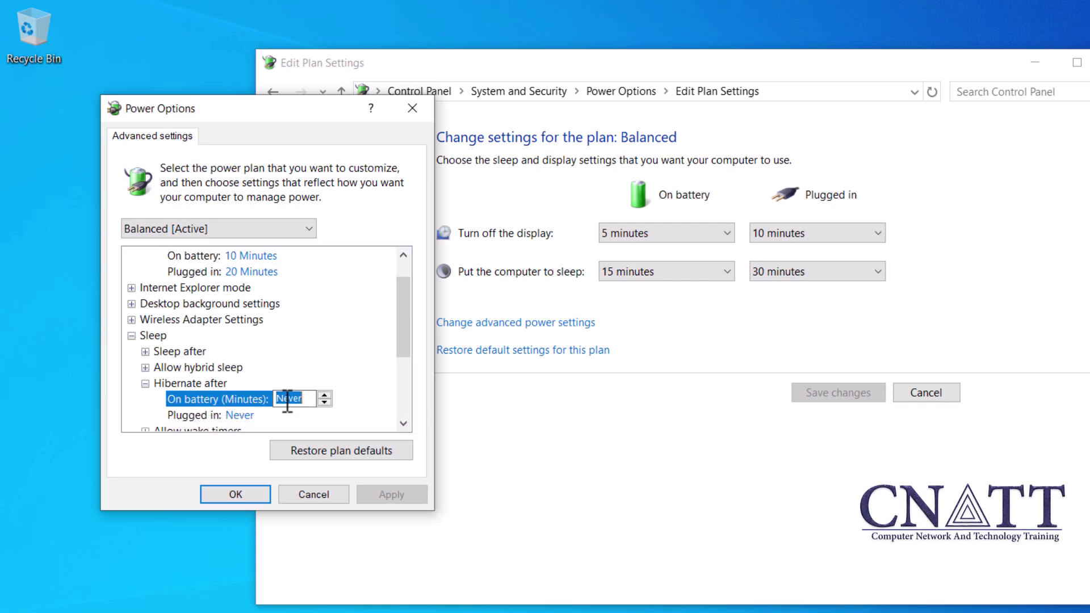
pyautogui.write('20')
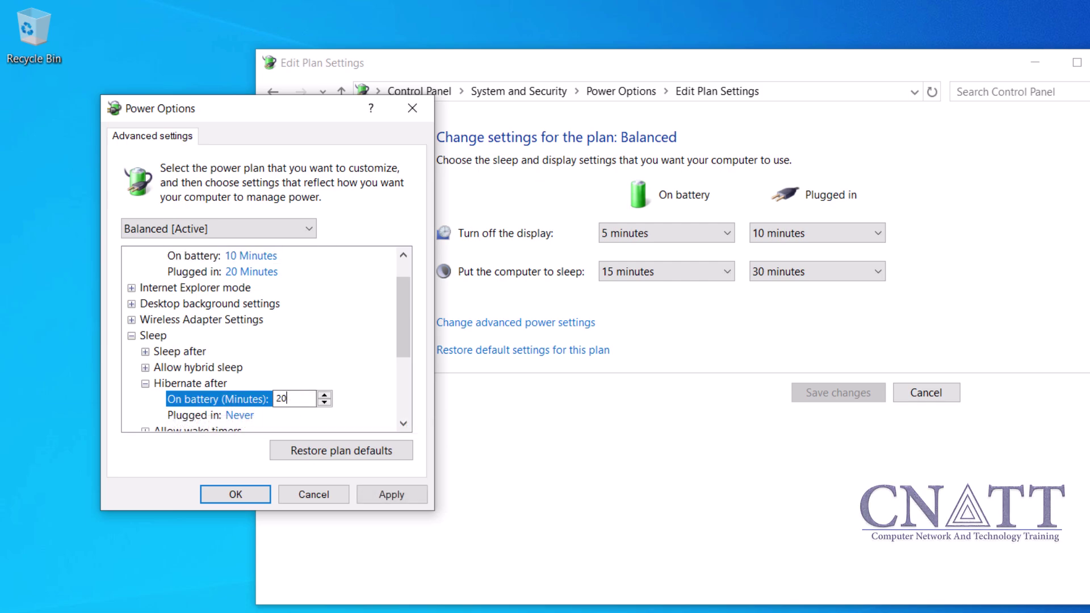
pyautogui.click(254, 415)
pyautogui.doubleClick(283, 415)
pyautogui.write('40')
pyautogui.click(217, 385)
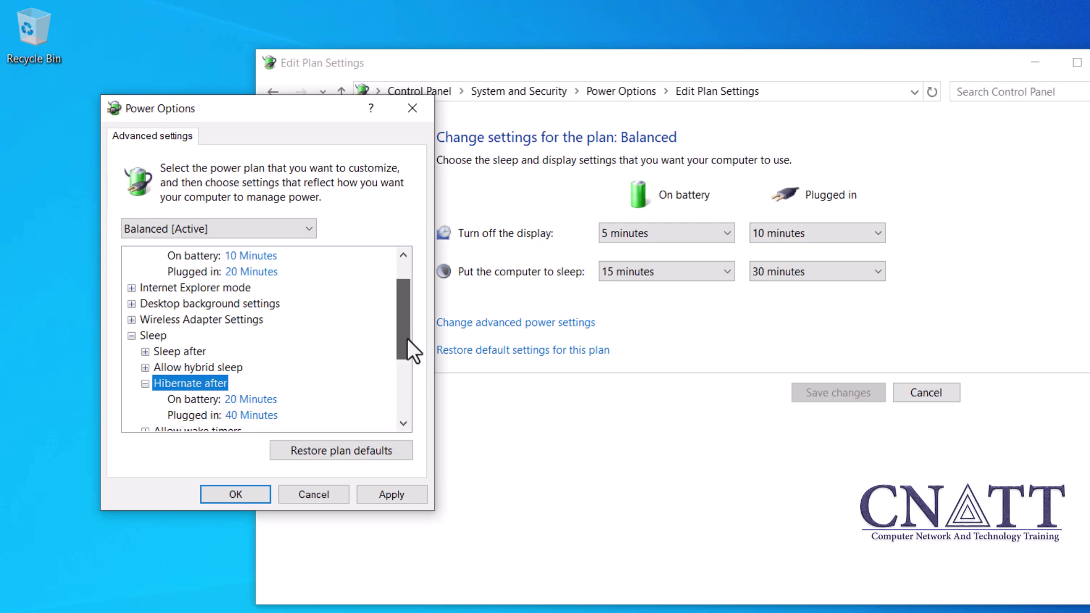
# - Check the Sleep after times, then apply the new hibernate timings and close the dialog
pyautogui.moveTo(407, 338); pyautogui.dragTo(408, 353)
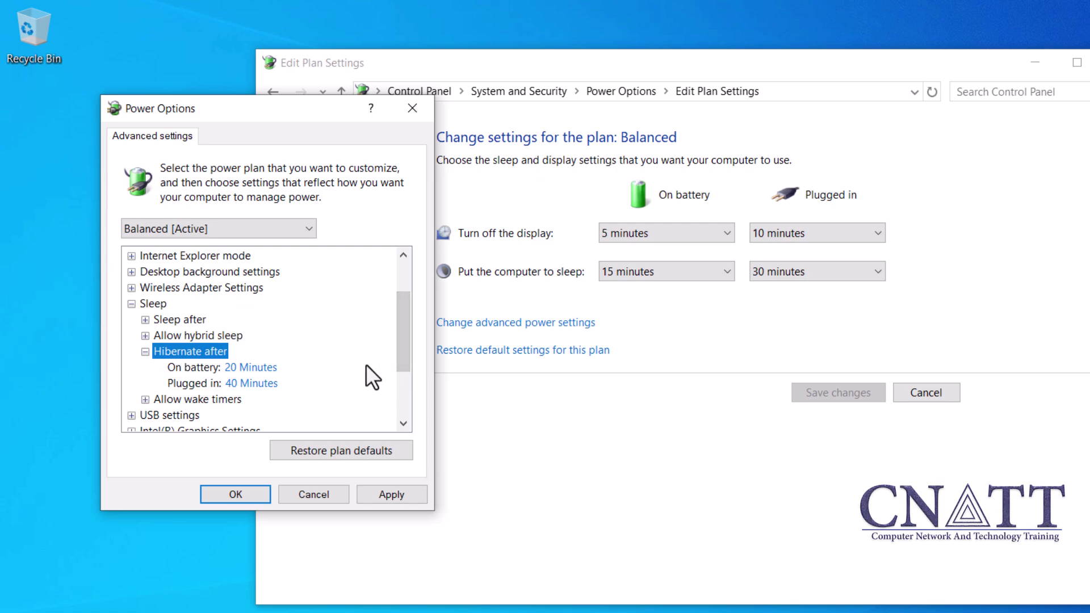
pyautogui.click(146, 319)
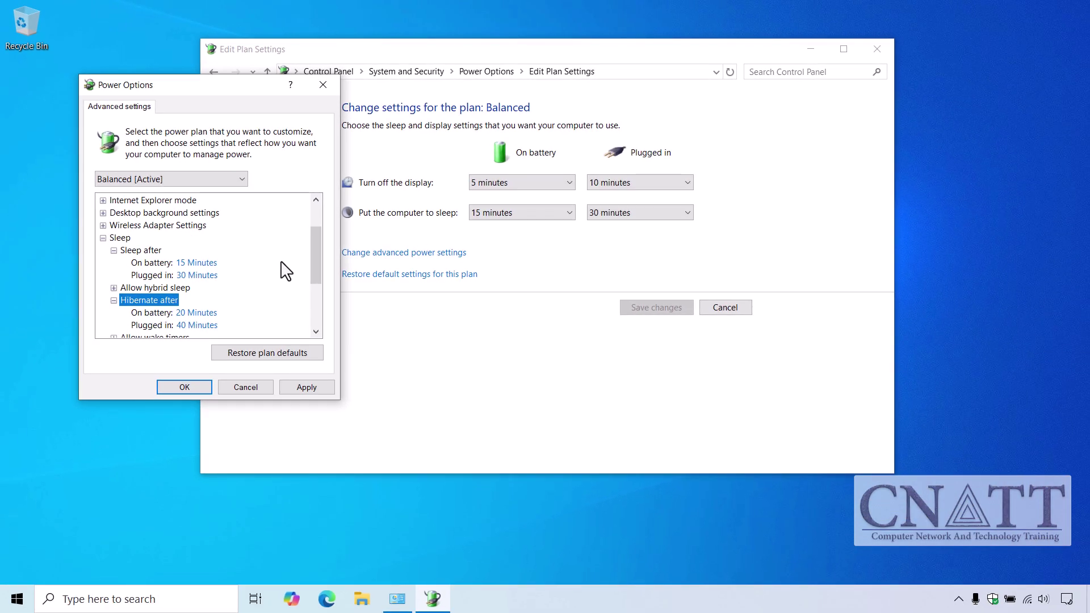
pyautogui.click(303, 388)
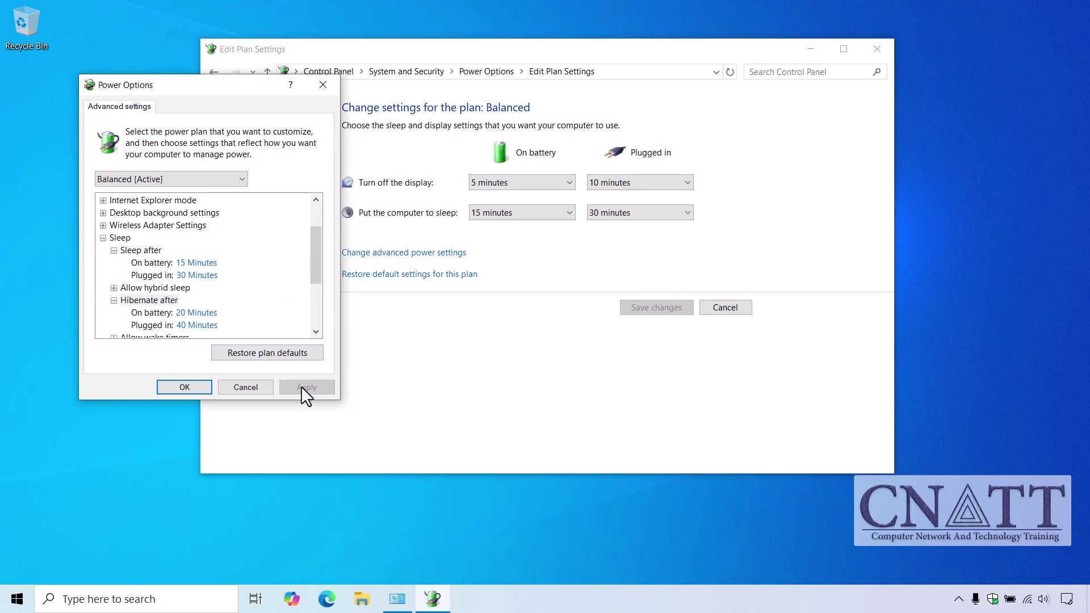
pyautogui.click(184, 388)
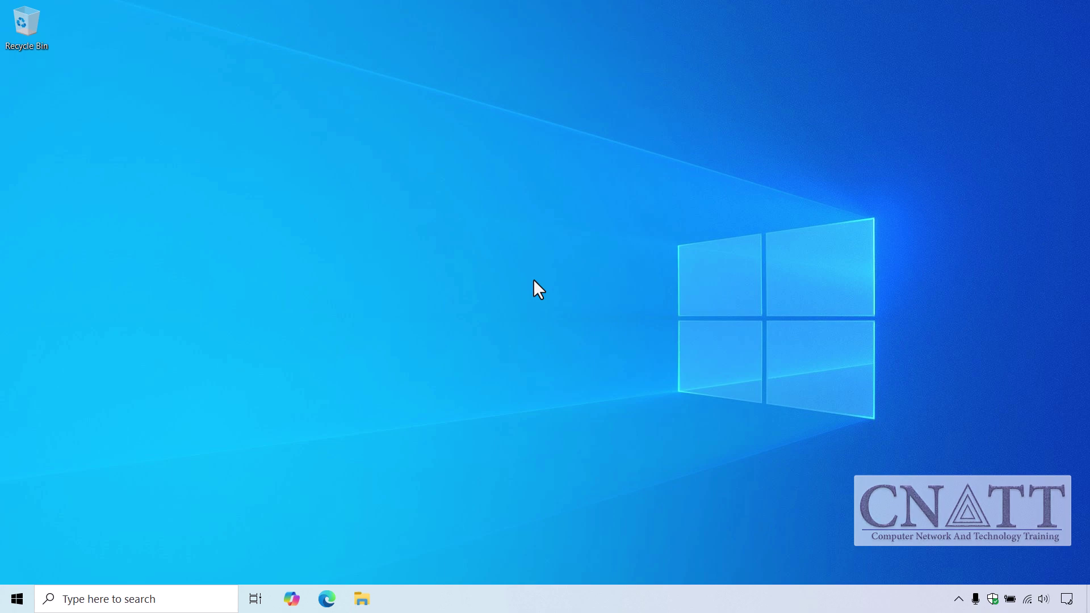
# - Open Control Panel's Power Options page for choosing what the power buttons do
pyautogui.click(27, 599)
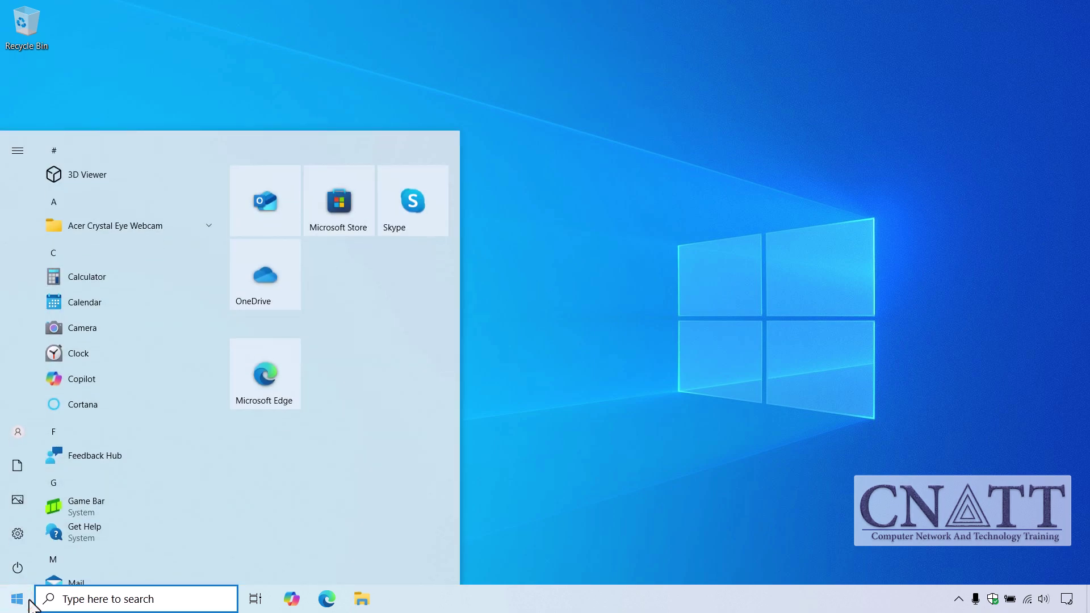
pyautogui.write('control')
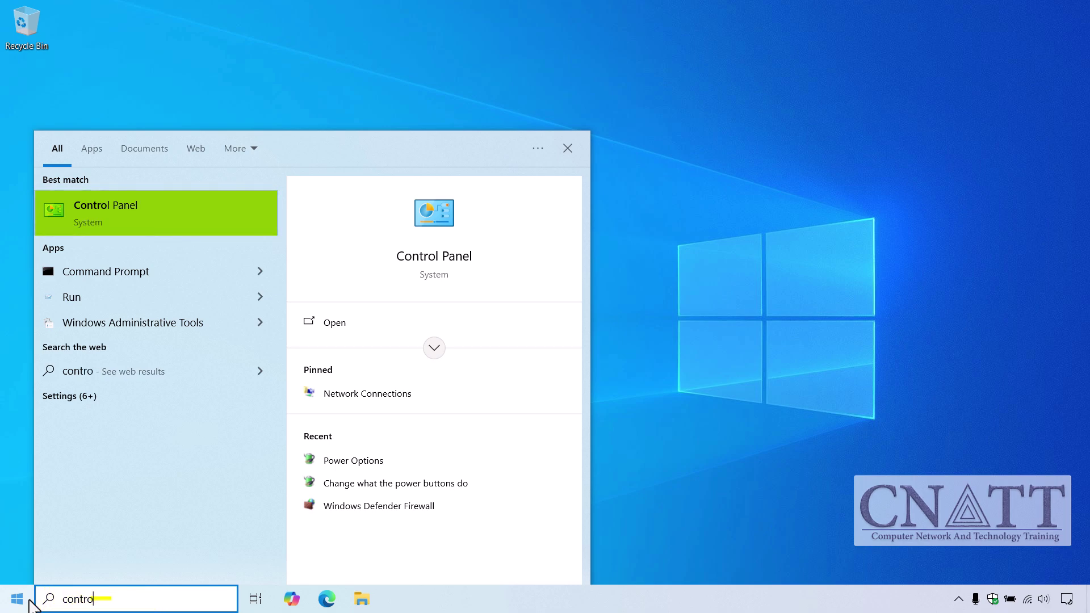
pyautogui.click(196, 207)
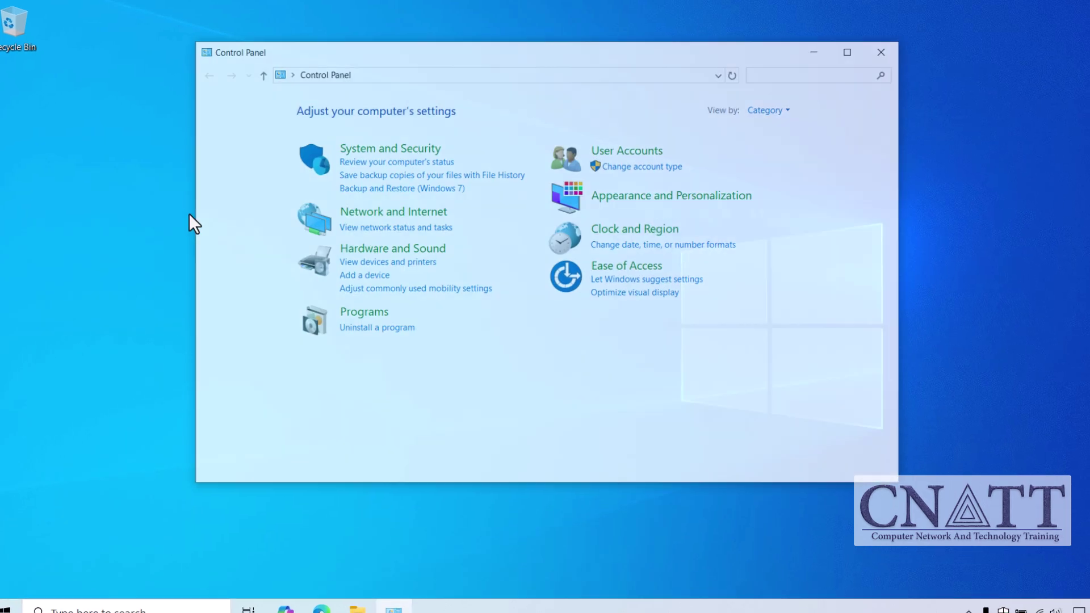
pyautogui.click(386, 171)
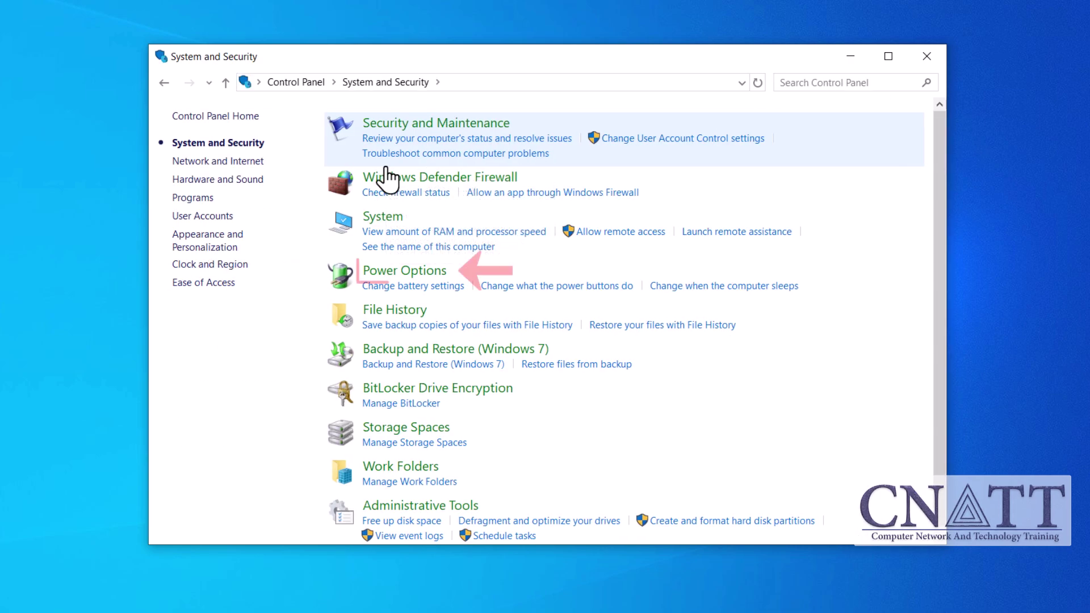
pyautogui.click(375, 273)
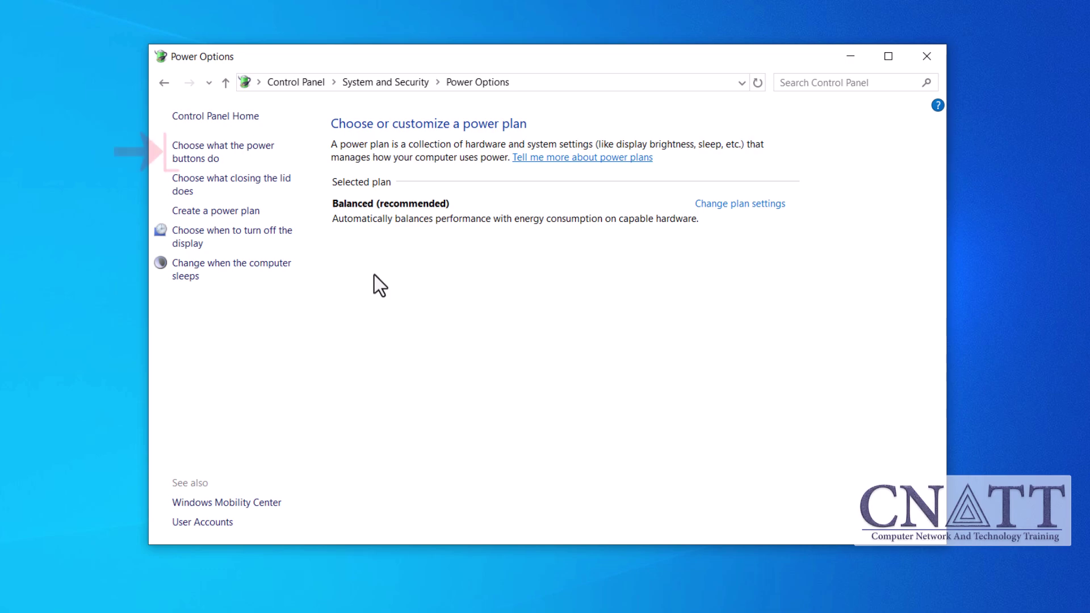
pyautogui.click(210, 161)
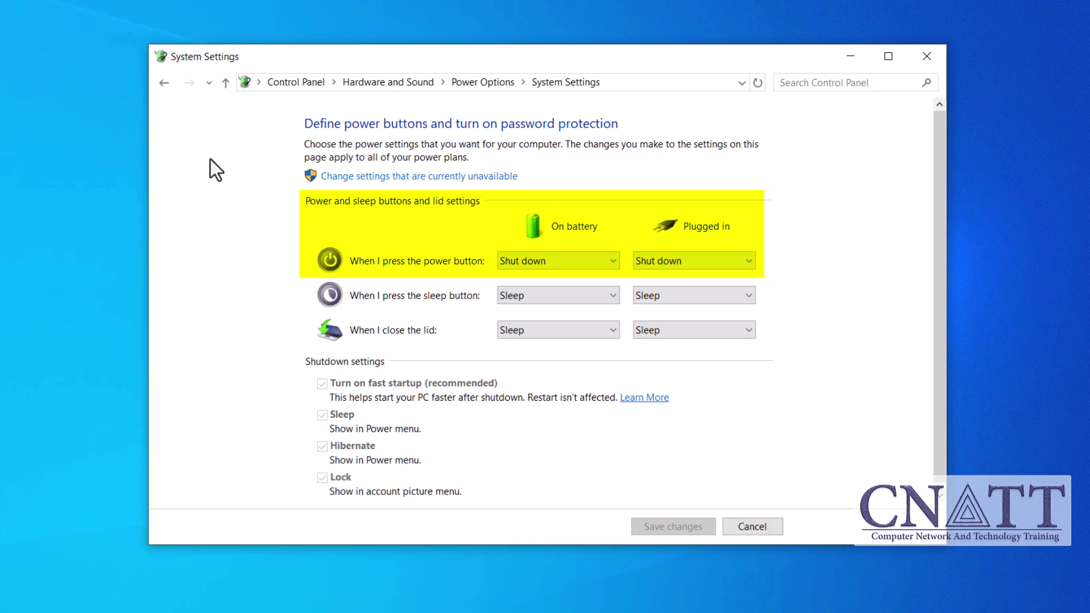
# - Set the power button action to Hibernate on battery and plugged in, and save
pyautogui.click(579, 266)
pyautogui.click(576, 304)
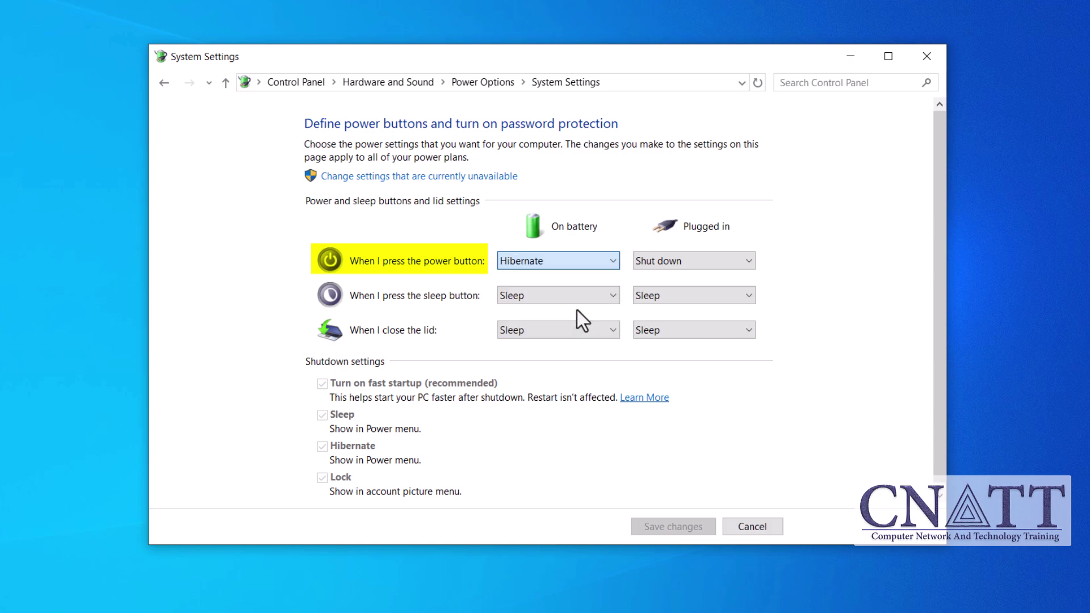
pyautogui.click(739, 264)
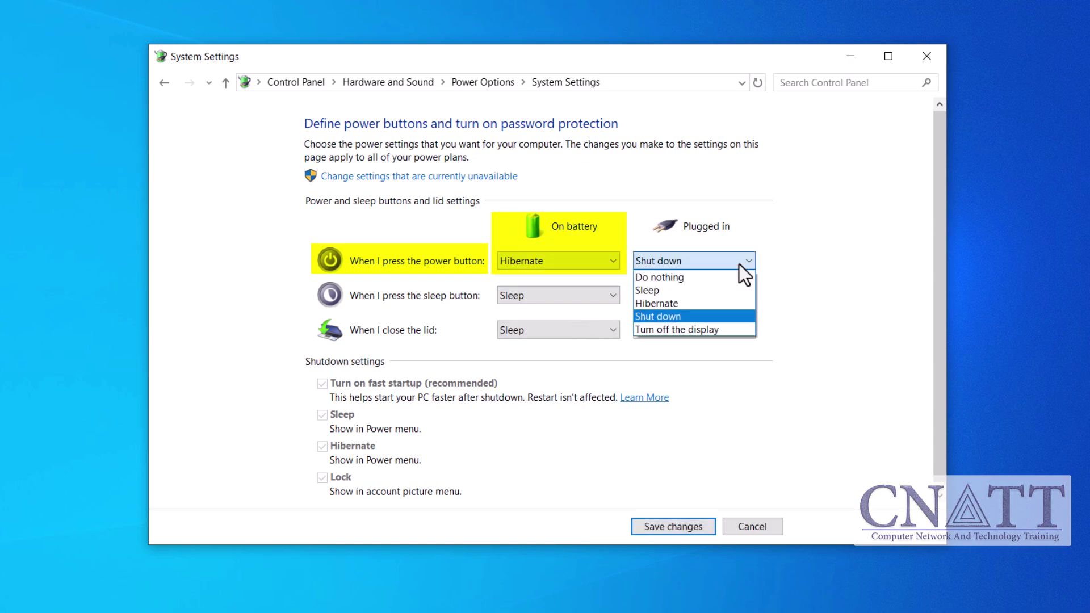
pyautogui.click(739, 304)
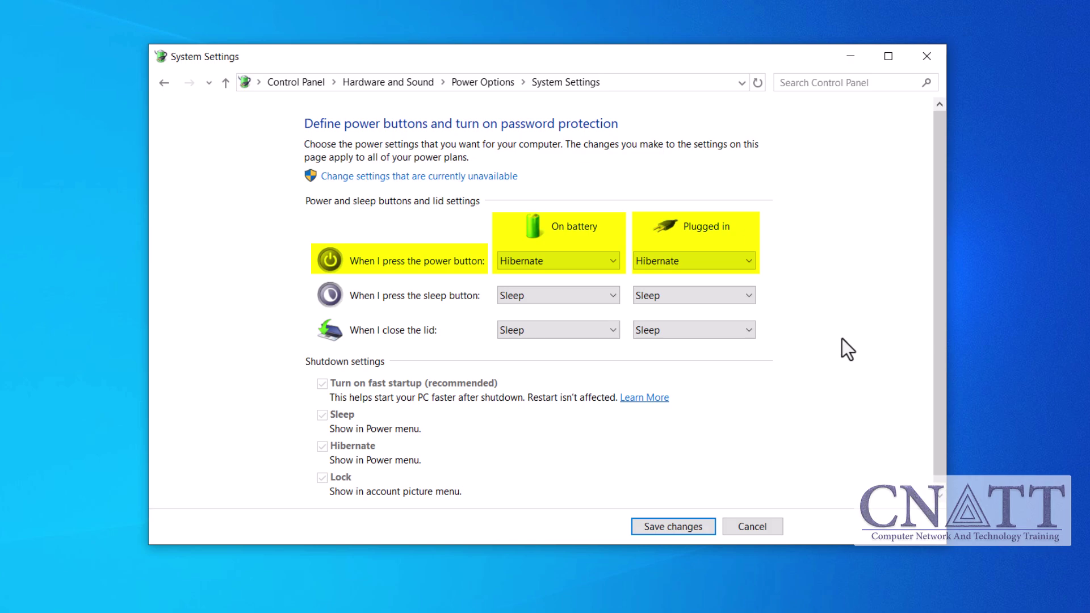
pyautogui.click(703, 526)
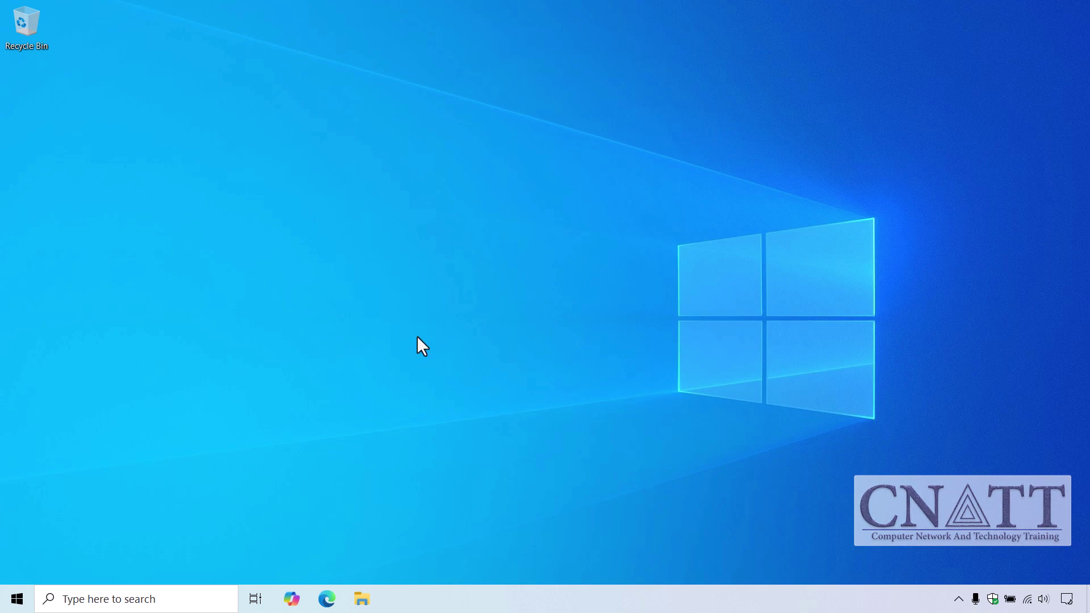
# - Open Control Panel > System and Security > Power Options > Choose what closing the lid does
pyautogui.click(2, 605)
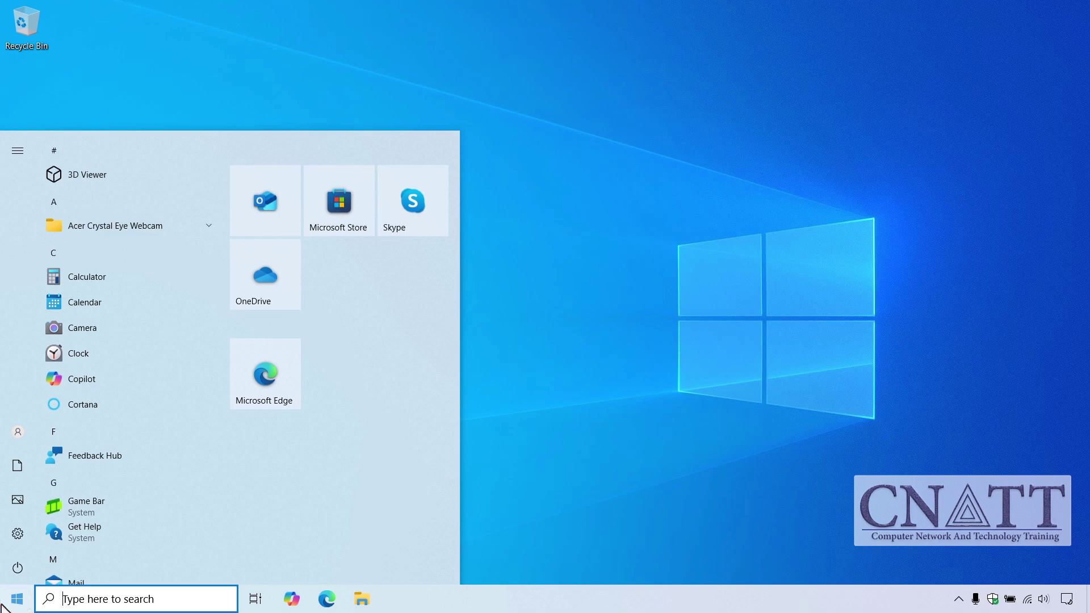
pyautogui.write('control')
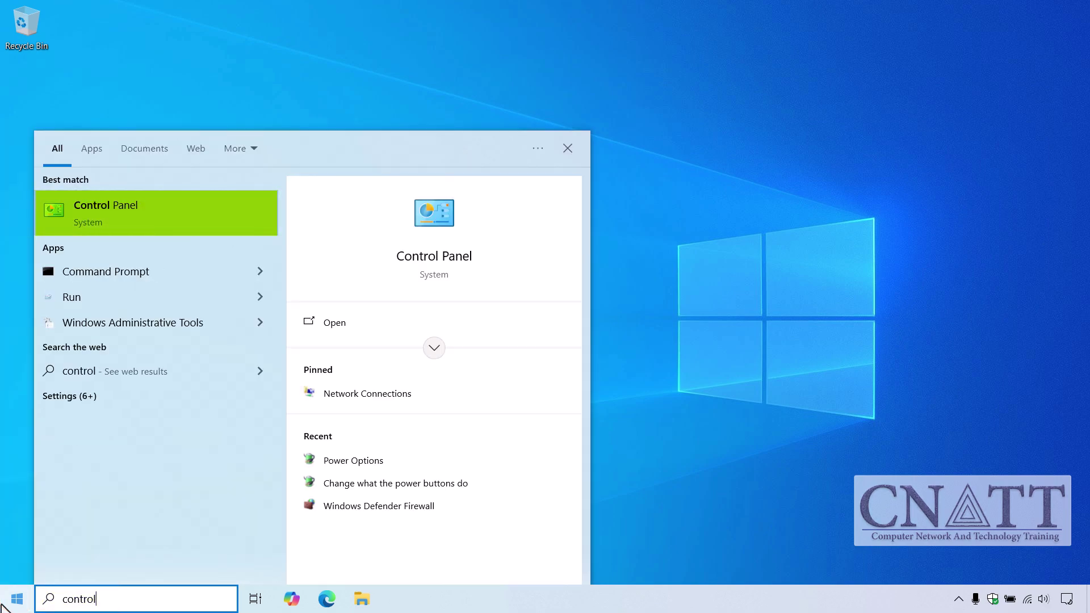
pyautogui.click(208, 198)
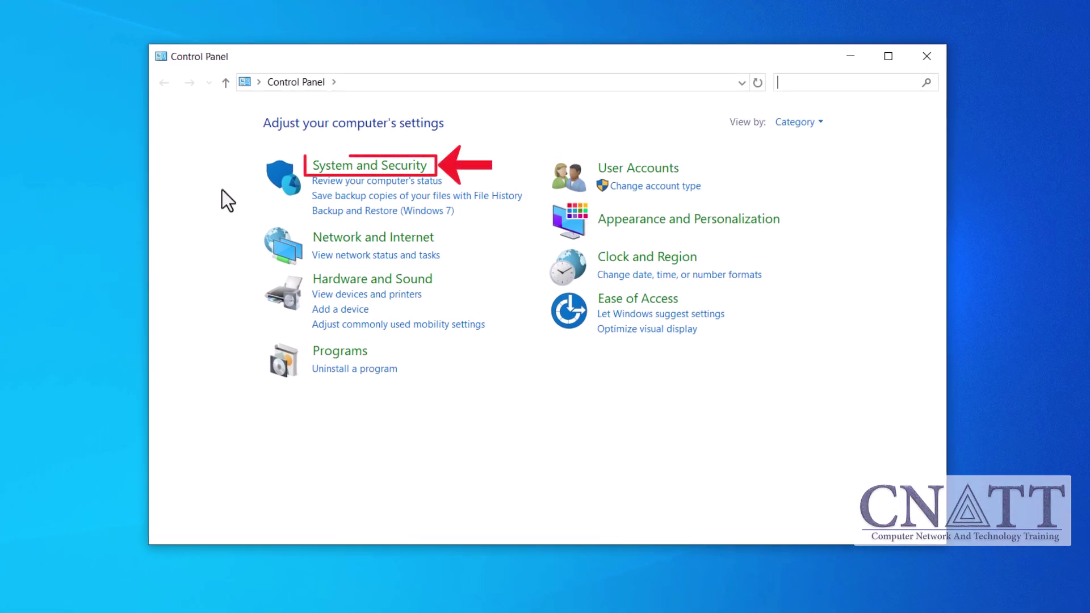
pyautogui.click(316, 169)
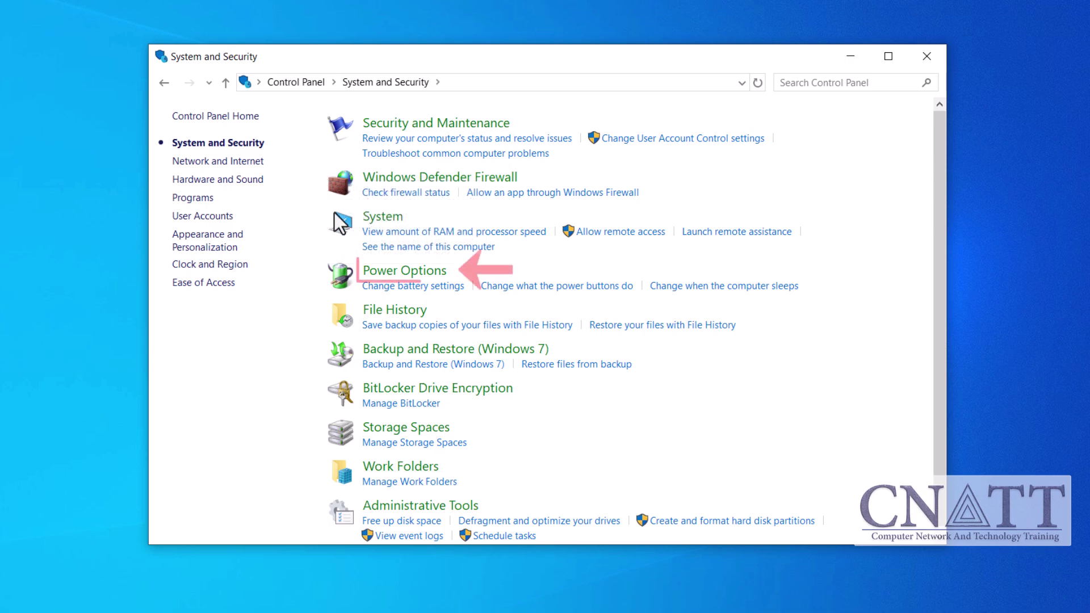
pyautogui.click(383, 278)
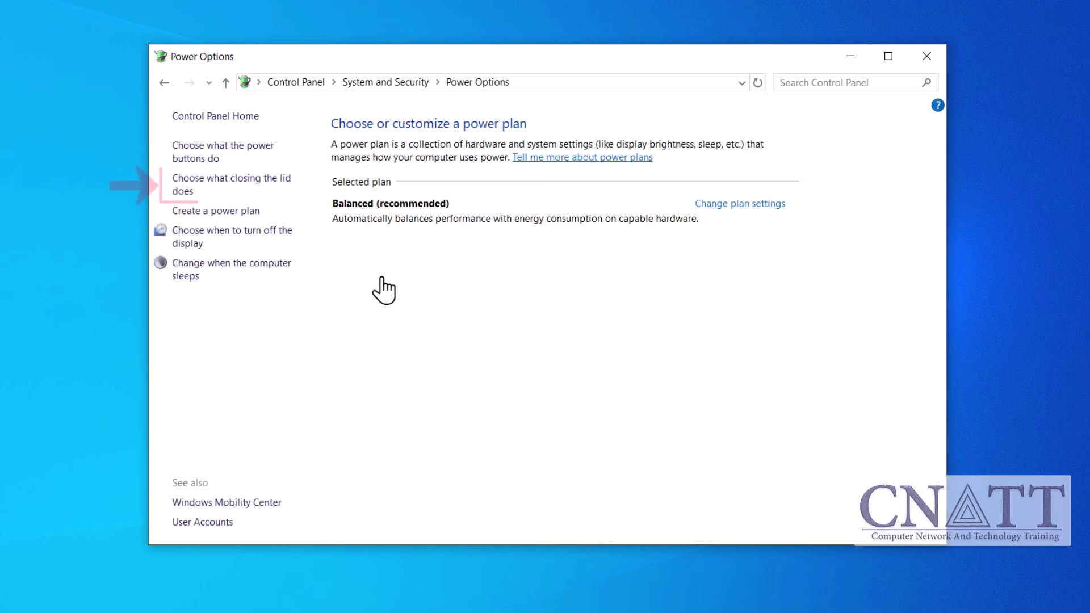
pyautogui.click(291, 190)
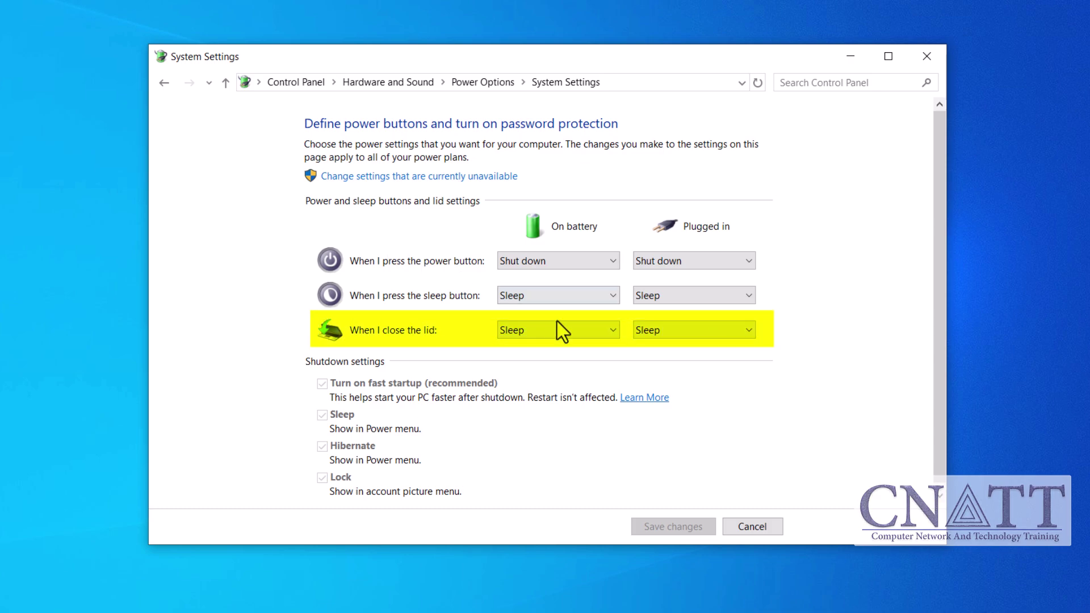
# - Set closing the lid to Hibernate on battery and plugged in, save, and search for 'cmd'
pyautogui.click(568, 332)
pyautogui.click(574, 372)
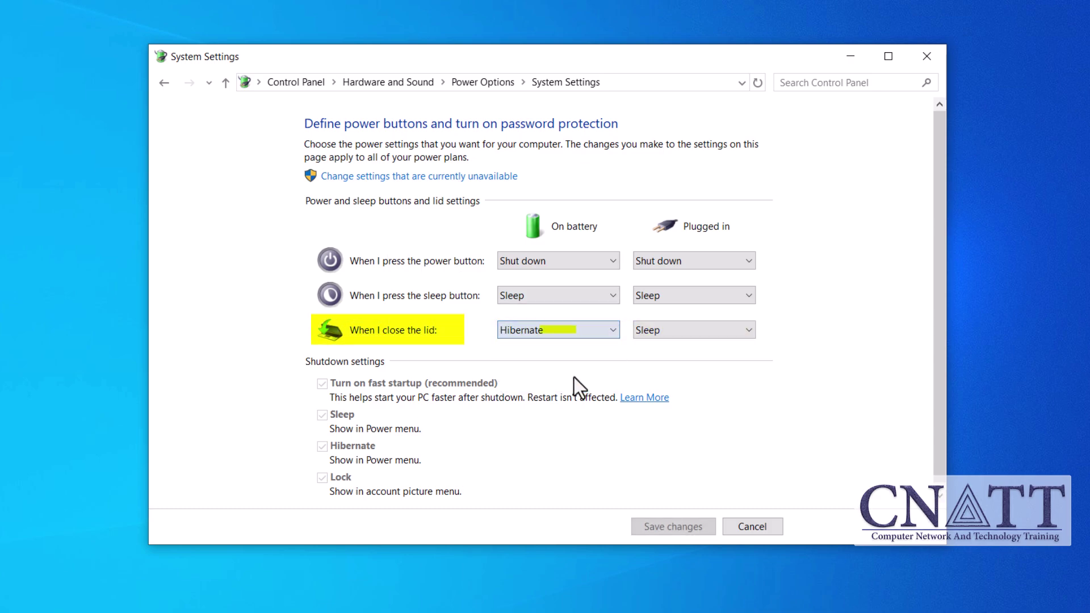
pyautogui.click(732, 333)
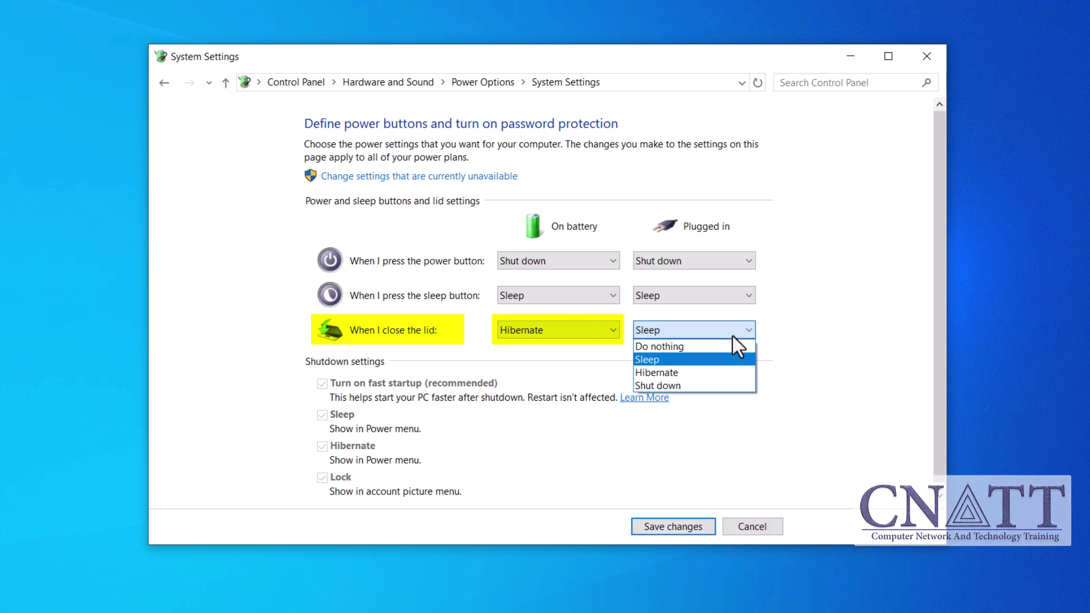
pyautogui.click(734, 372)
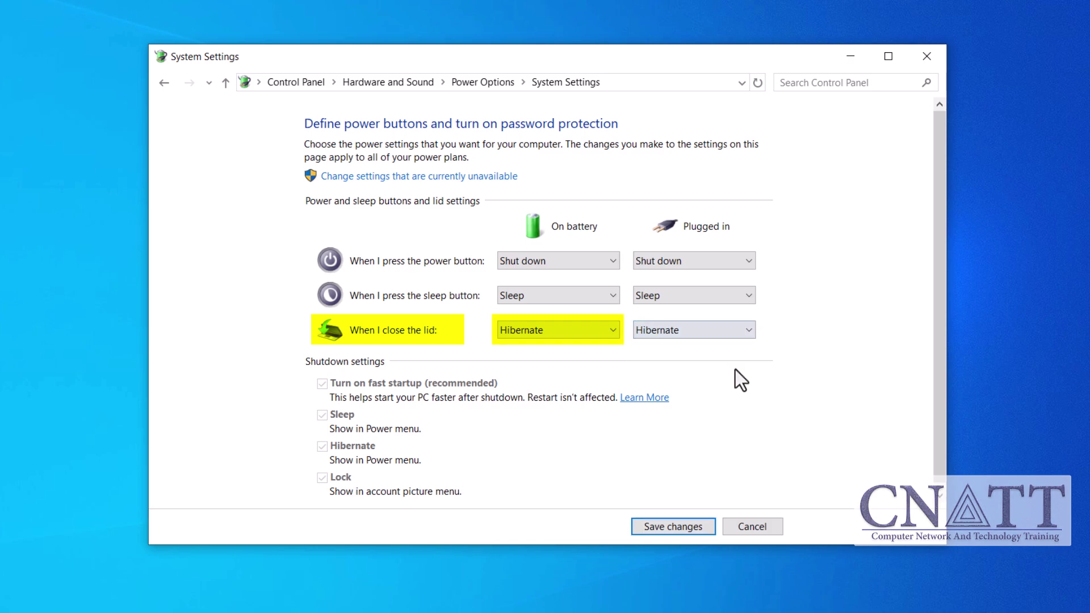
pyautogui.click(706, 526)
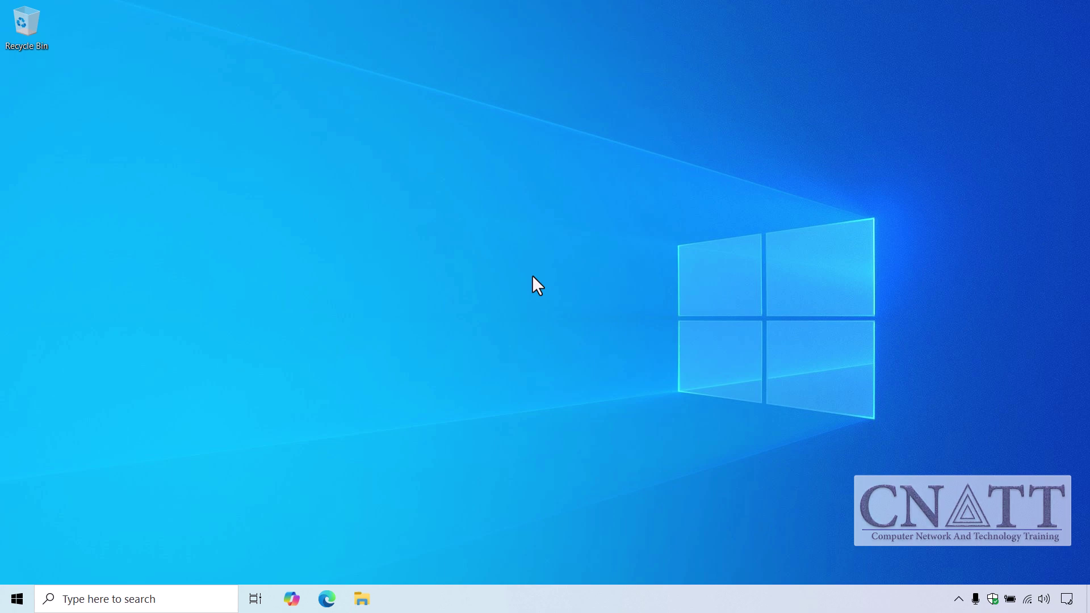
pyautogui.click(17, 599)
pyautogui.write('cmd')
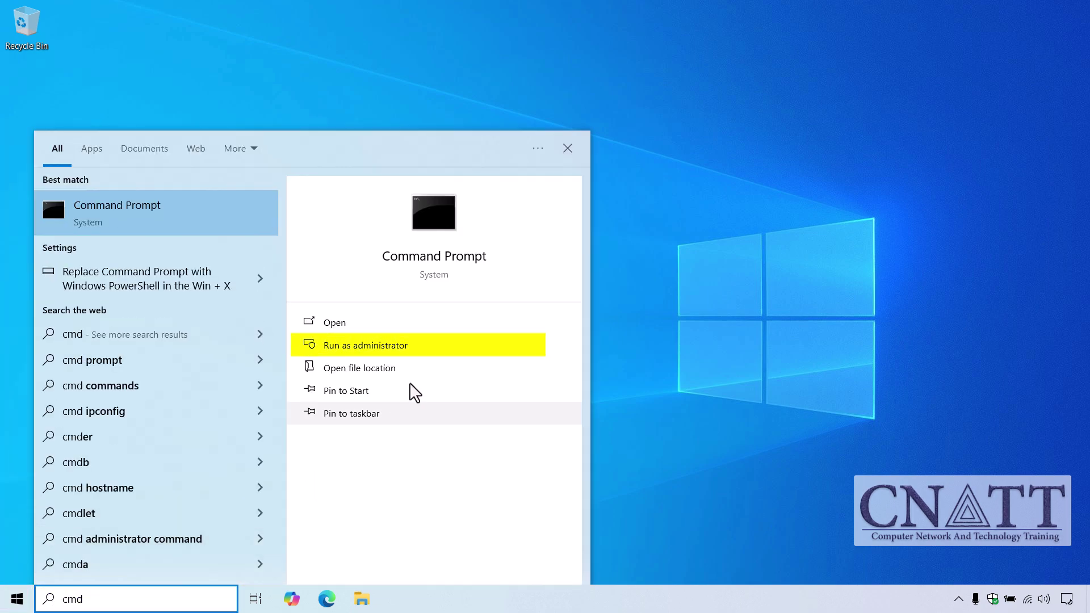
# - Launch Command Prompt as administrator and enable hibernation with 'powercfg -h on'
pyautogui.click(440, 350)
pyautogui.click(441, 392)
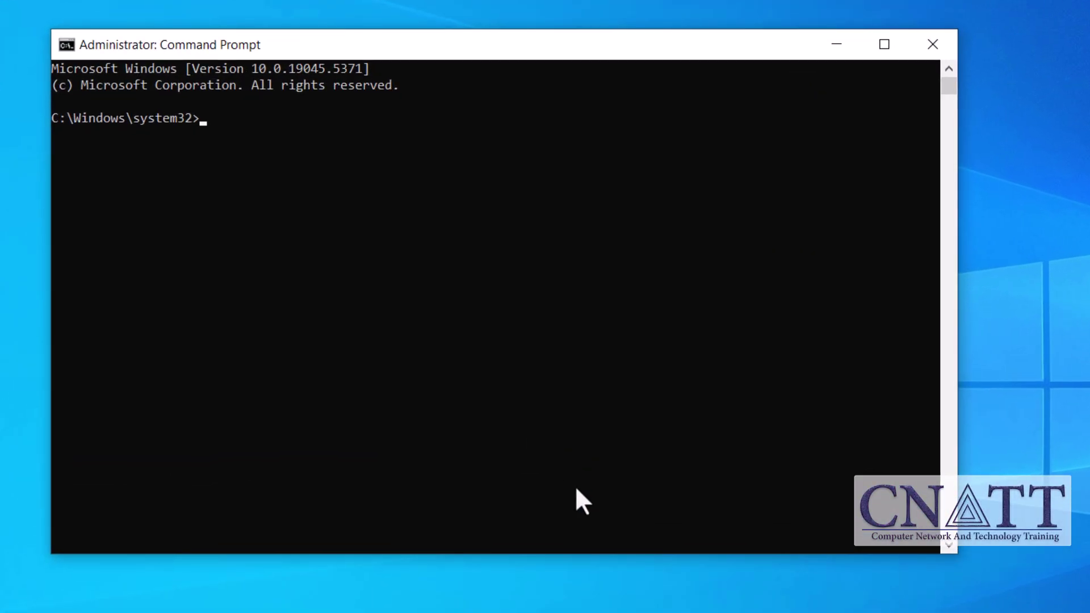
pyautogui.write('po')
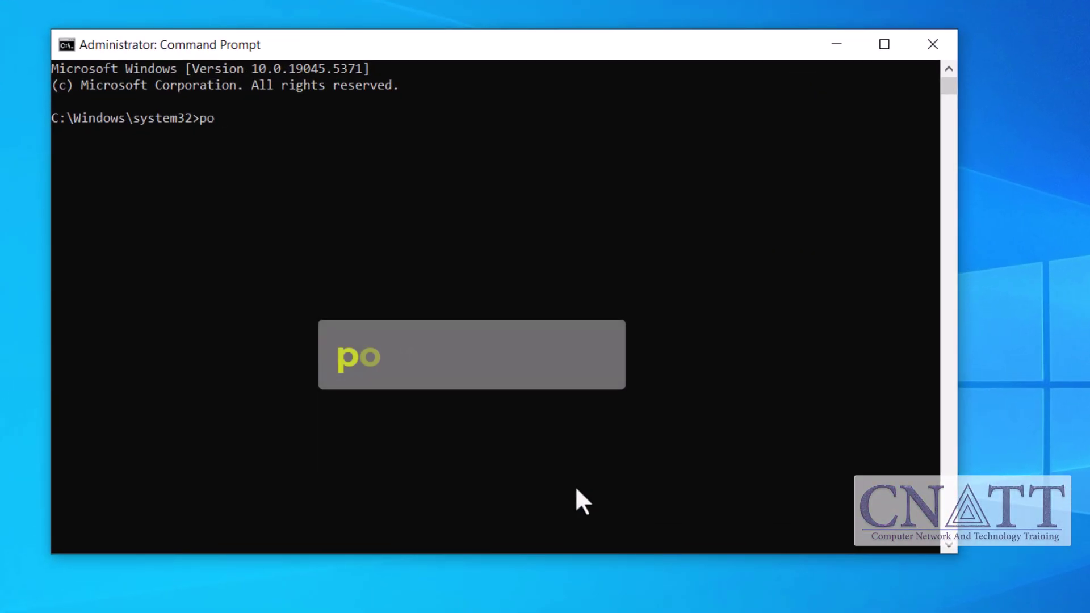
pyautogui.write('wercfg ')
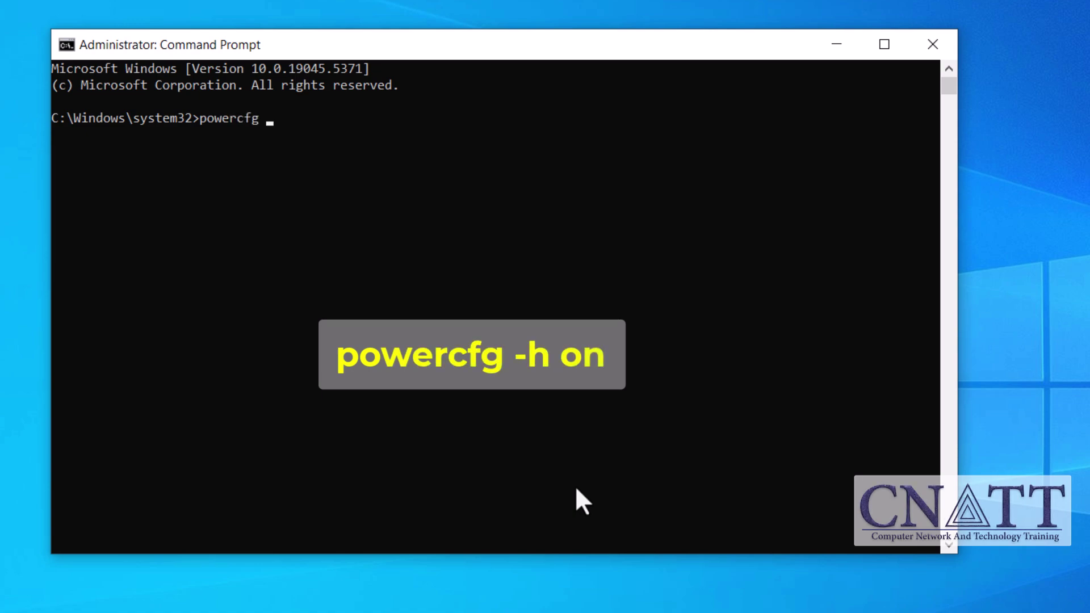
pyautogui.write('-h on')
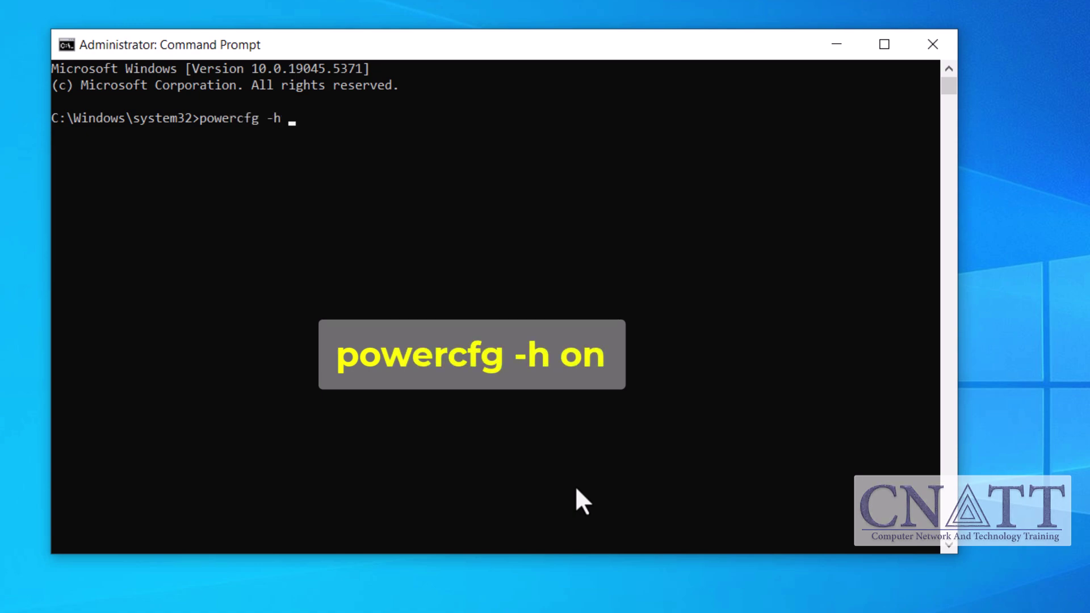
pyautogui.press('Return')
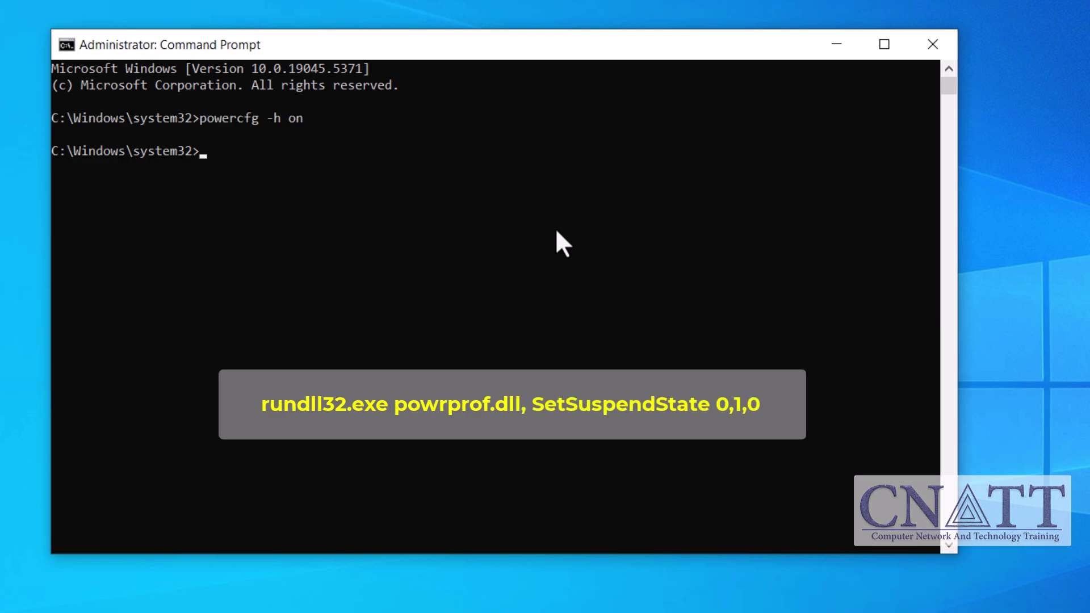
# - Run 'rundll32.exe powrprof.dll, SetSuspendState 0,1,0' to hibernate, then close Command Prompt
pyautogui.write('rundll32.exe powrprof.dll, SetSuspendState 0,1,0')
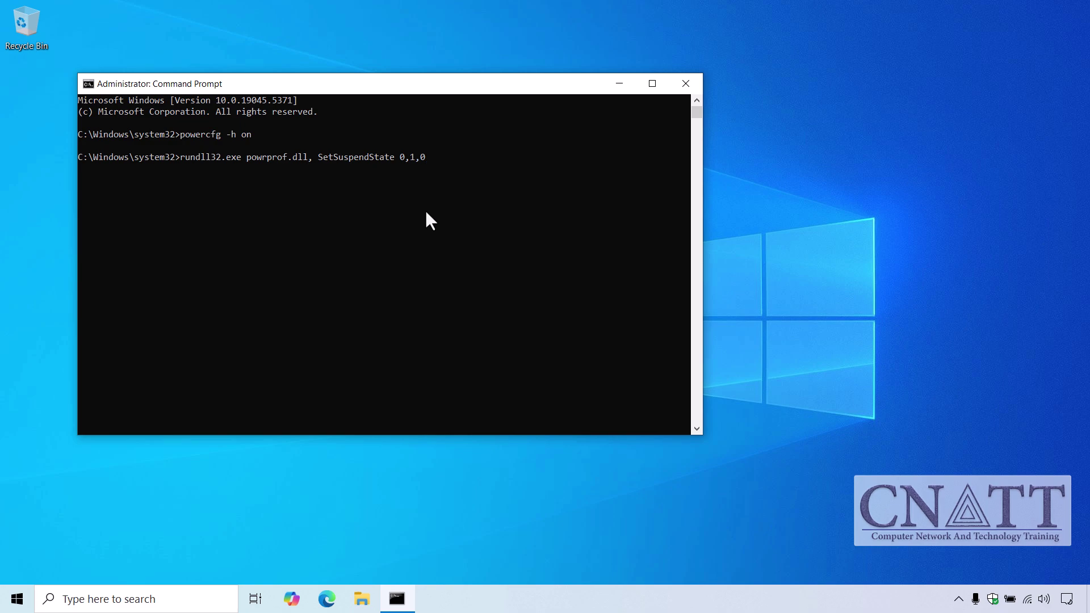
pyautogui.press('Return')
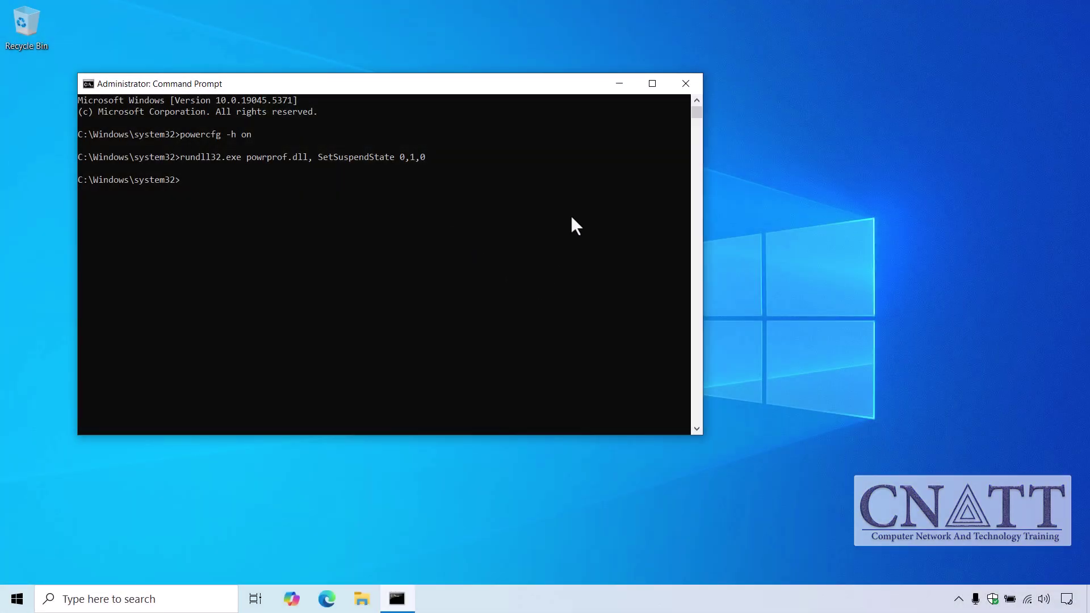
pyautogui.click(693, 90)
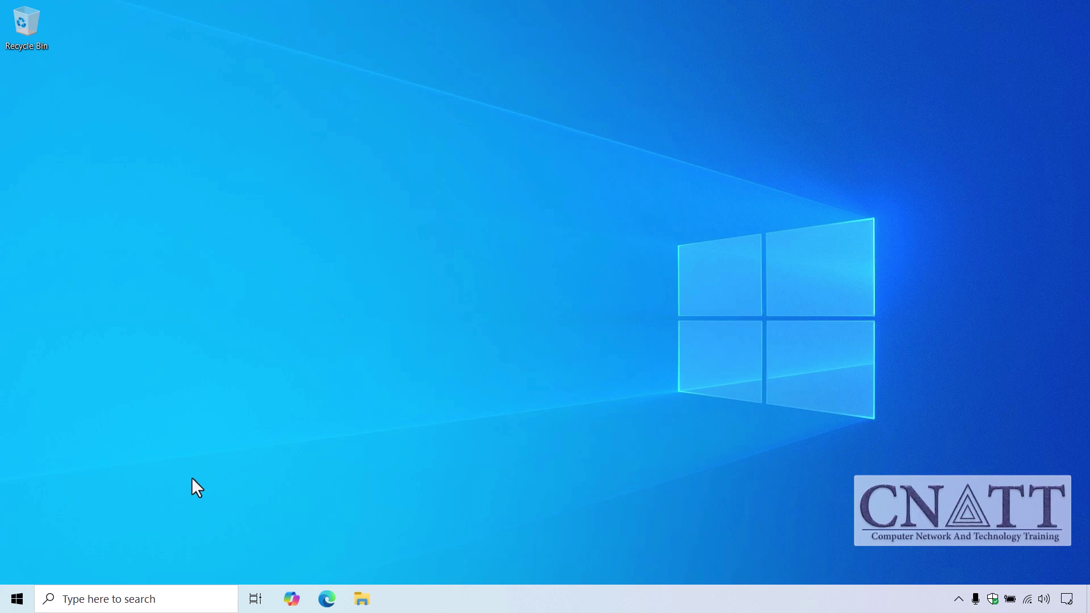
# - Open Notepad and paste the SetSuspendState hibernate command into it
pyautogui.click(16, 598)
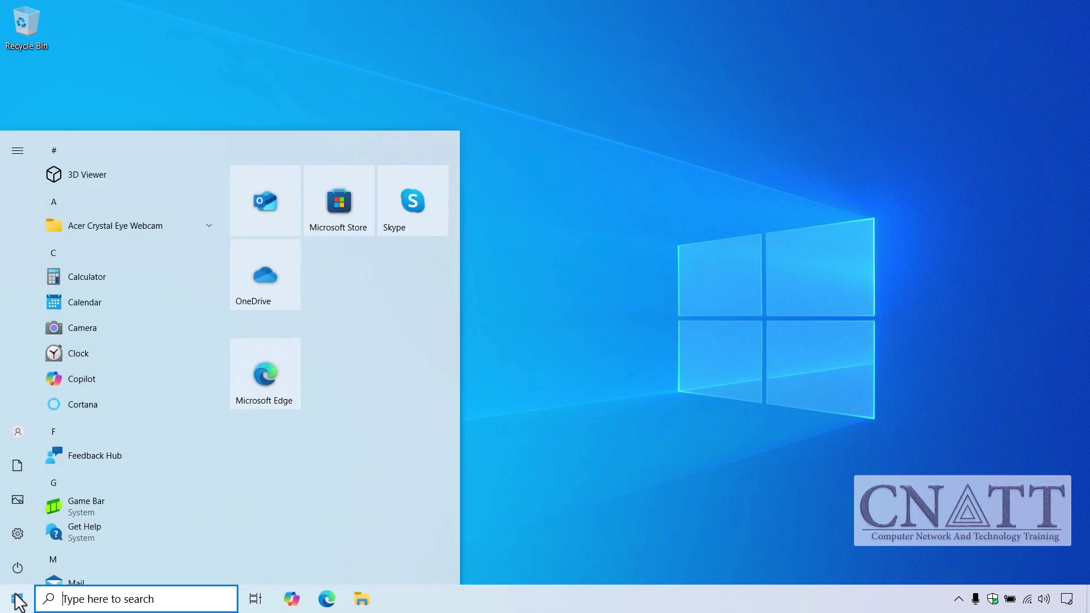
pyautogui.write('notepad')
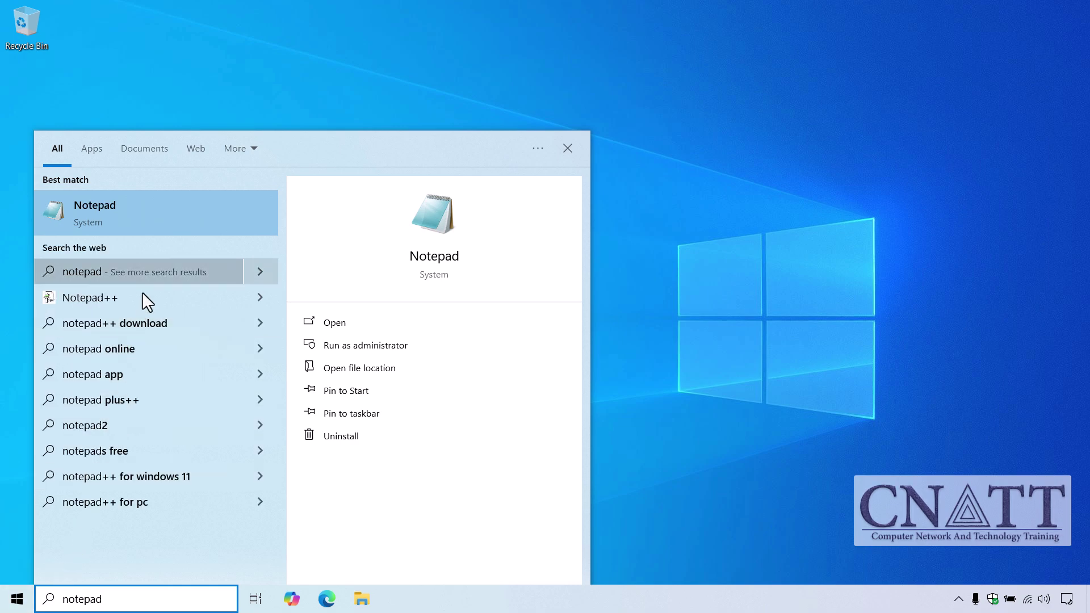
pyautogui.click(159, 231)
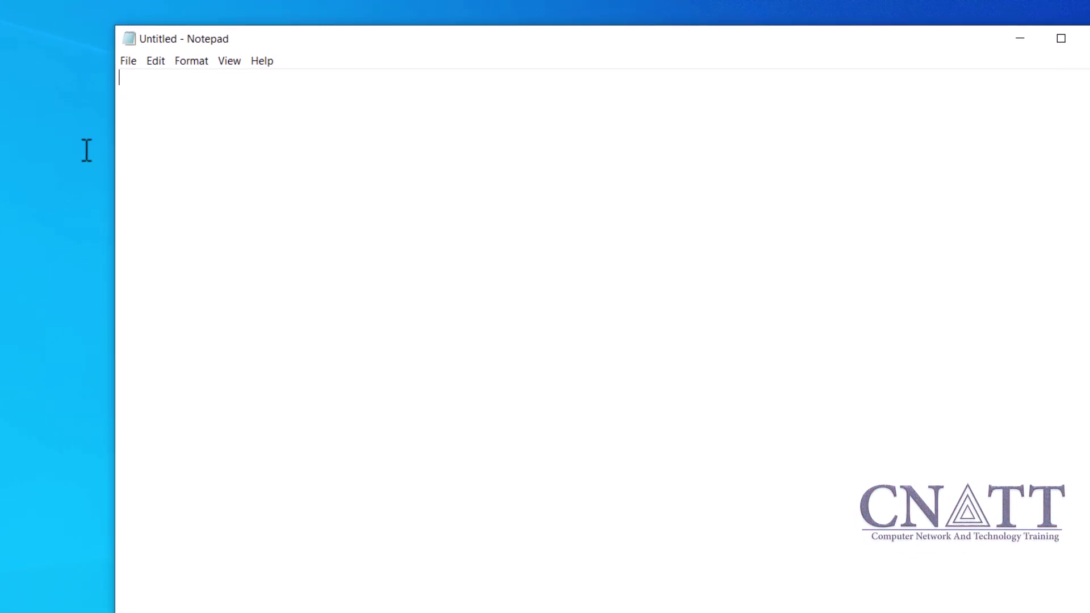
pyautogui.click(151, 67)
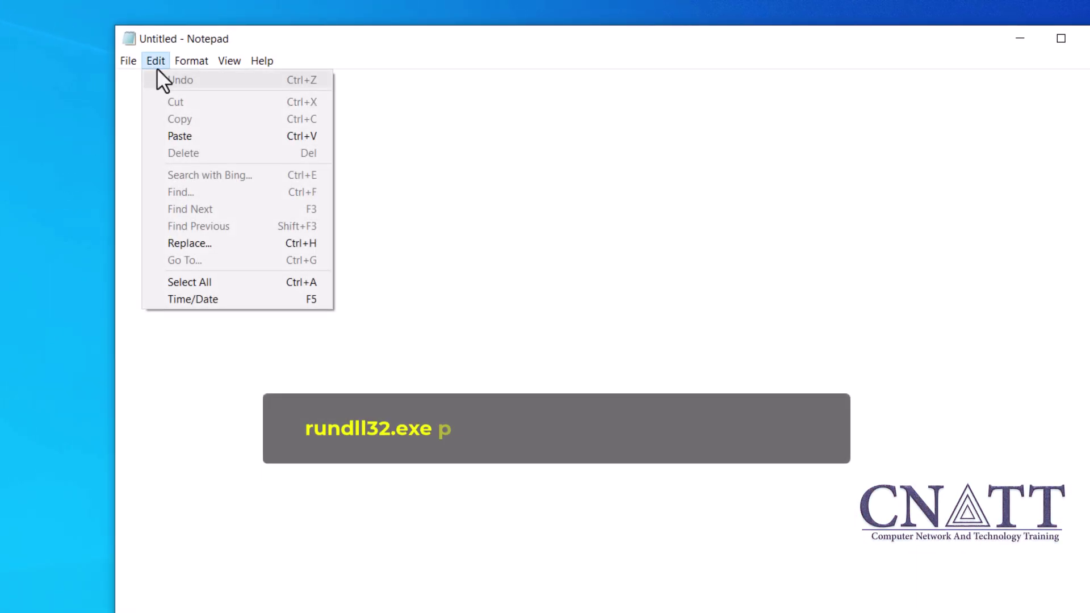
pyautogui.click(186, 136)
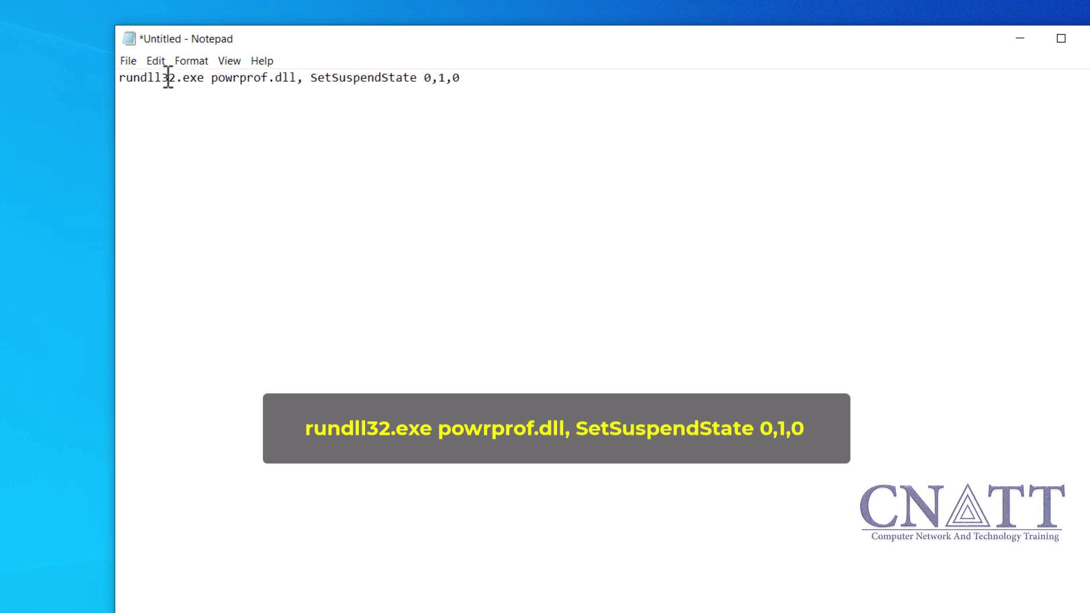
# - Save the note as Hibernate.bat (All Files type) on the Desktop, then close Notepad
pyautogui.click(132, 63)
pyautogui.click(182, 147)
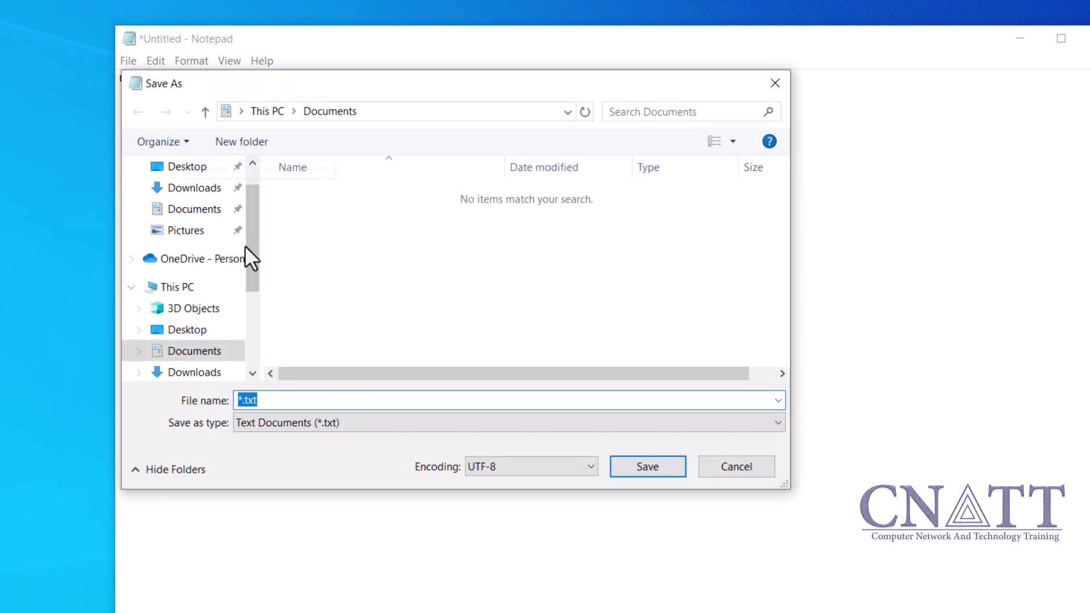
pyautogui.click(358, 423)
pyautogui.click(353, 454)
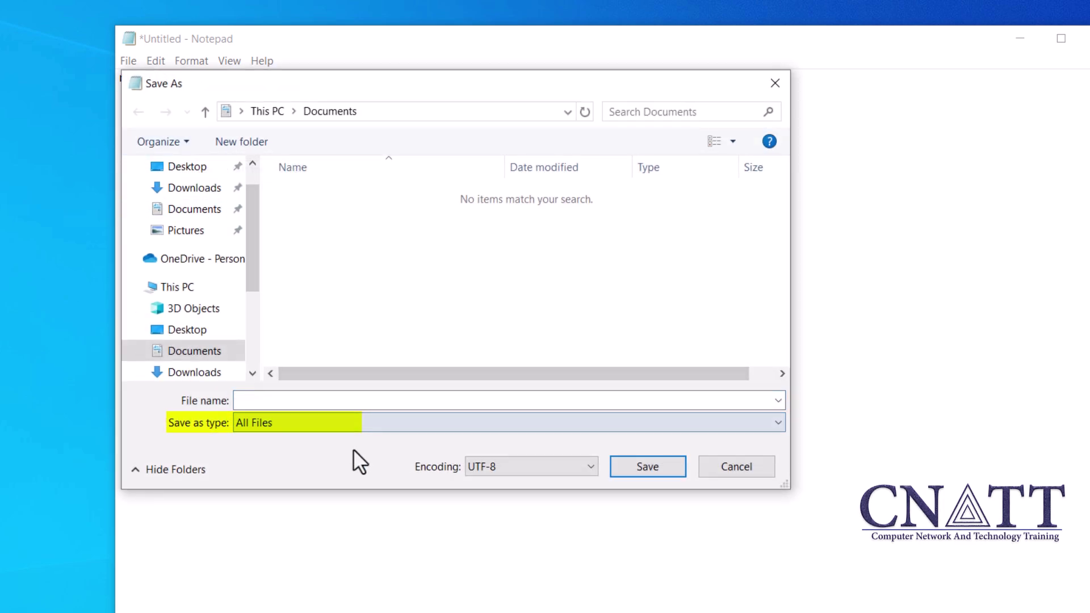
pyautogui.click(311, 400)
pyautogui.write('H')
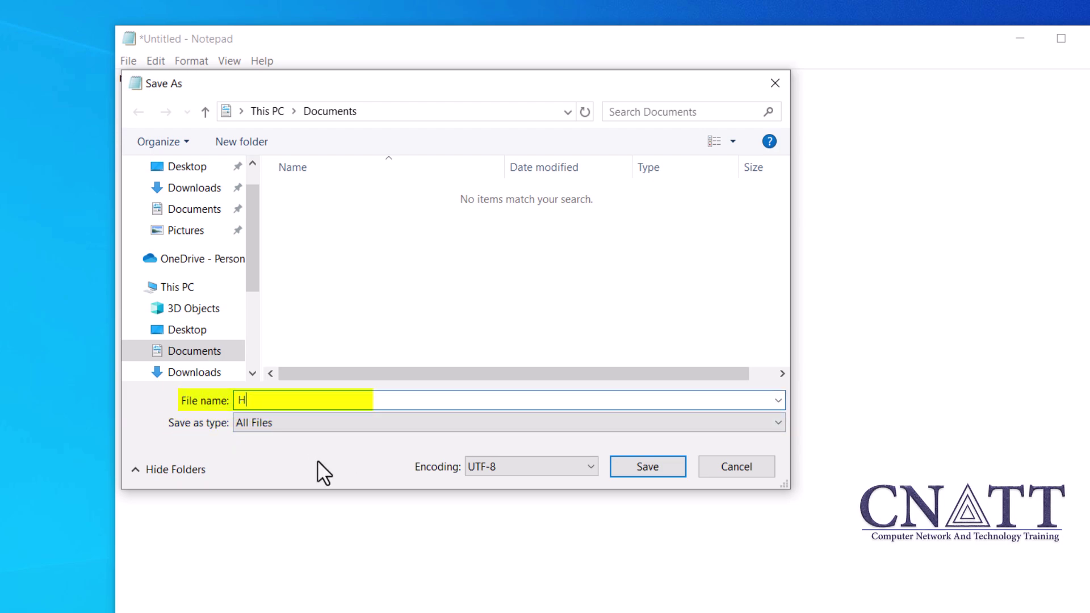
pyautogui.write('ibernate')
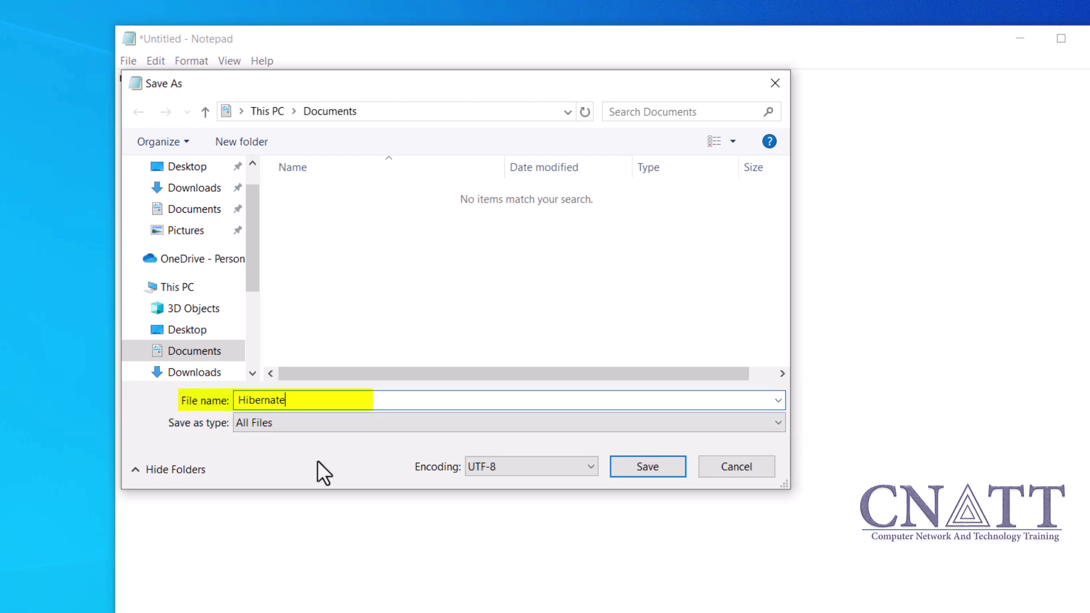
pyautogui.write('.bat')
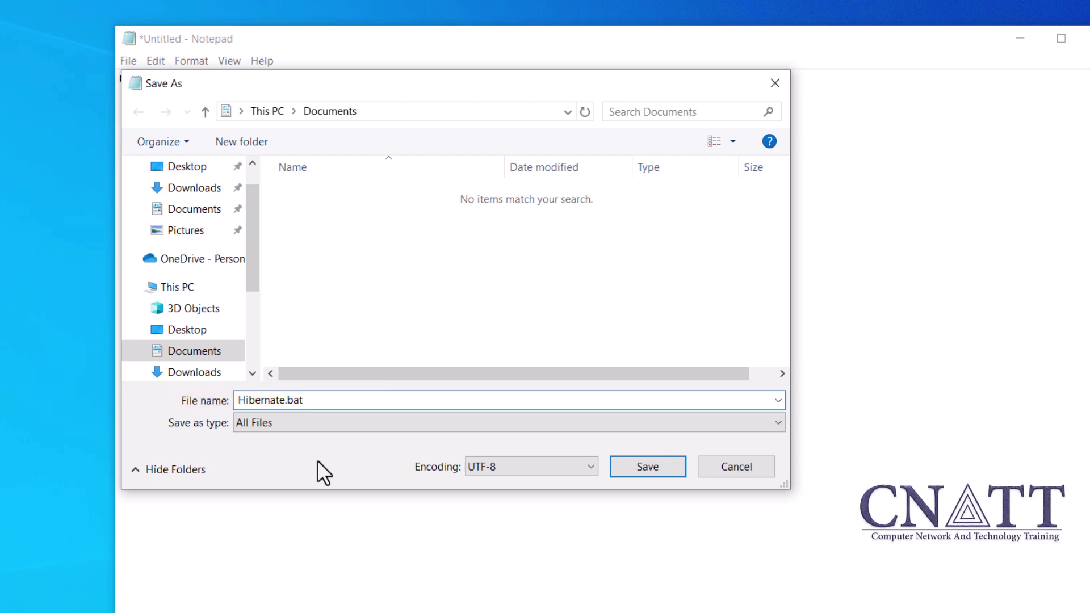
pyautogui.click(202, 335)
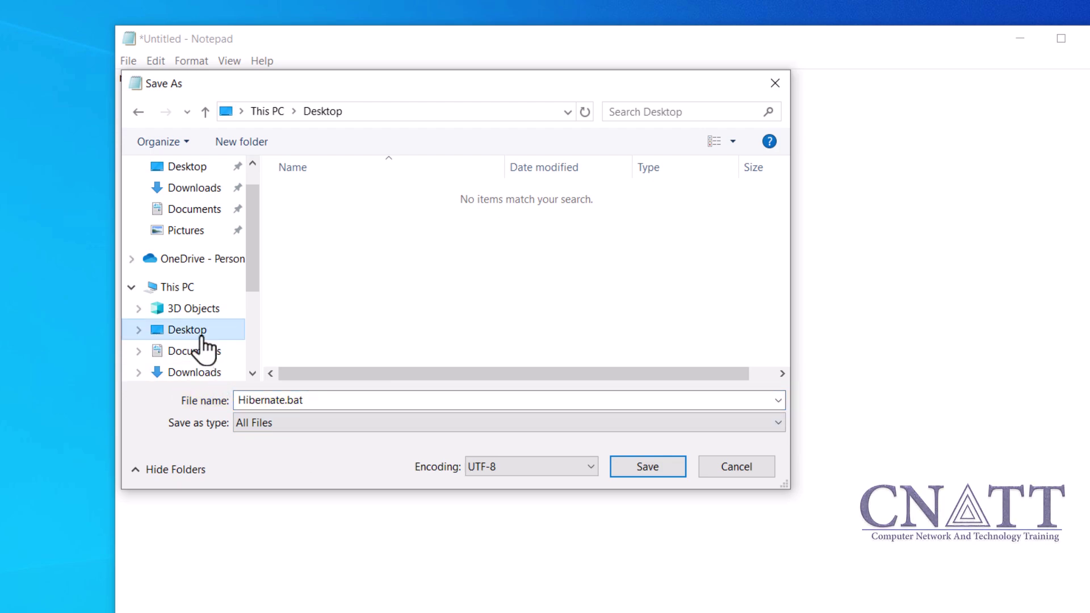
pyautogui.click(647, 466)
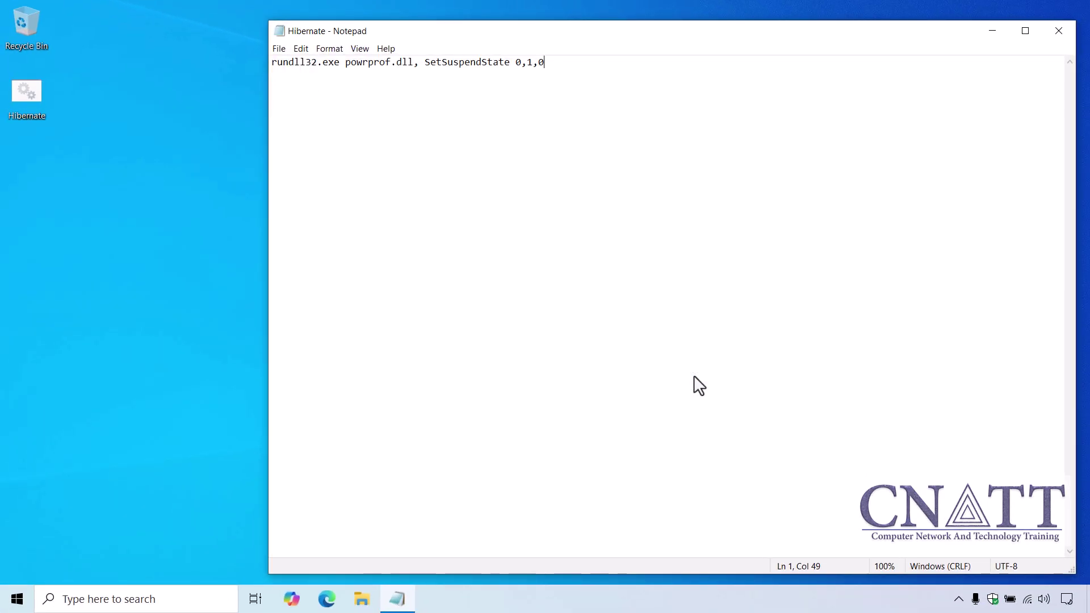
pyautogui.click(1057, 32)
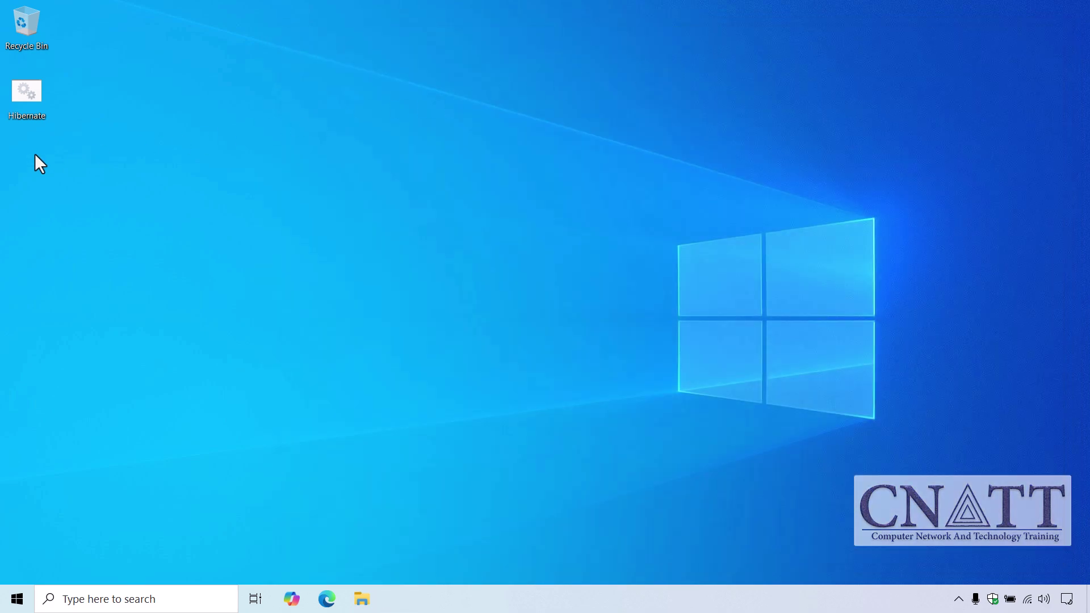
# - Run Hibernate.bat from the desktop, then dismiss the lock screen after resuming
pyautogui.doubleClick(42, 92)
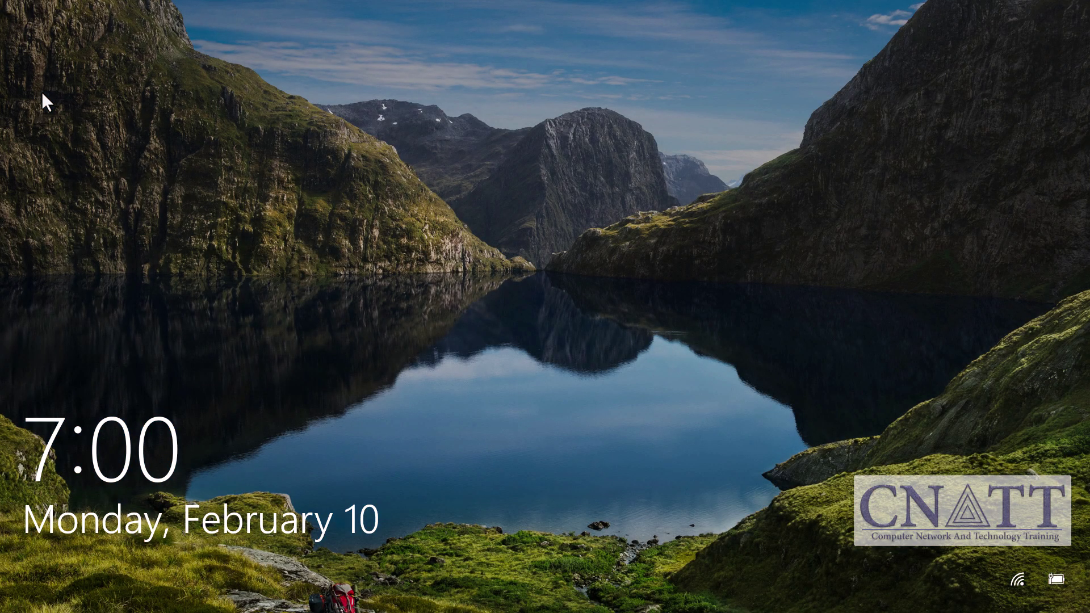
pyautogui.click(42, 91)
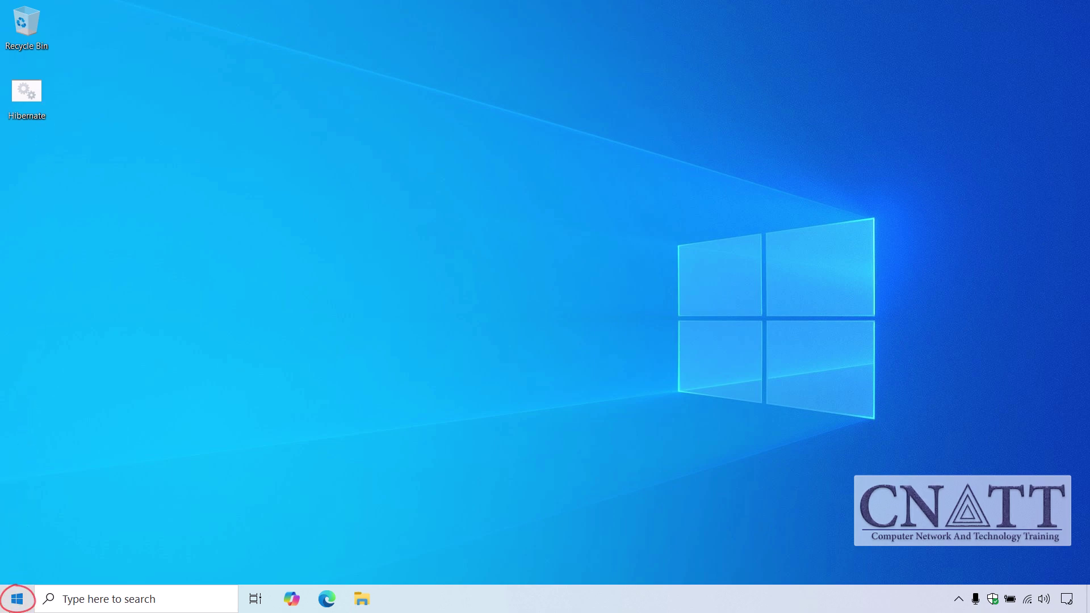
pyautogui.click(16, 599)
# - Open Task Scheduler and start a basic task named 'Hibernate Computer'
pyautogui.write('task')
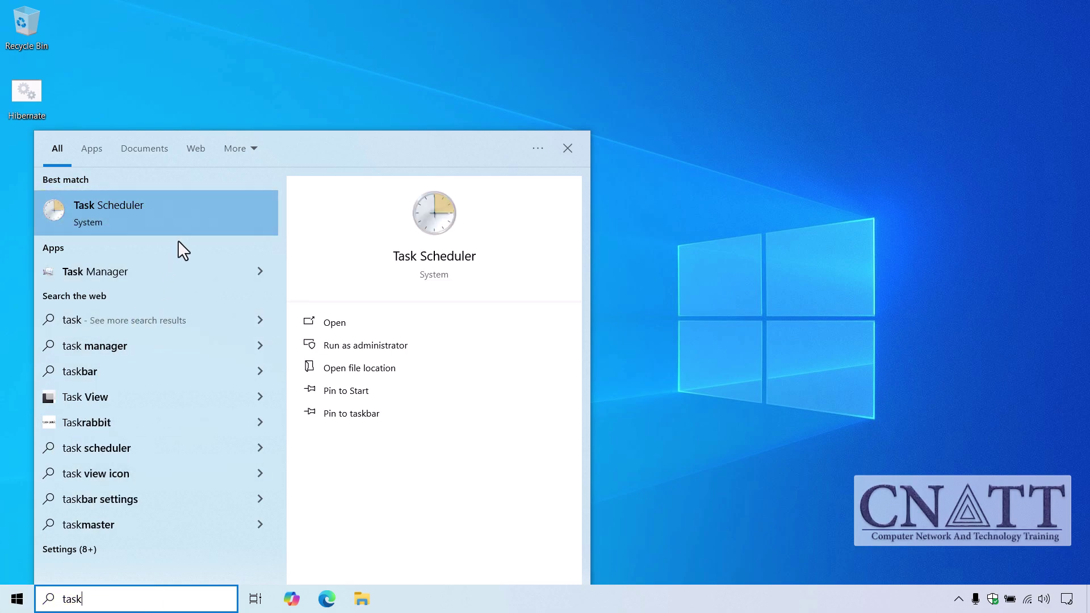
pyautogui.click(189, 223)
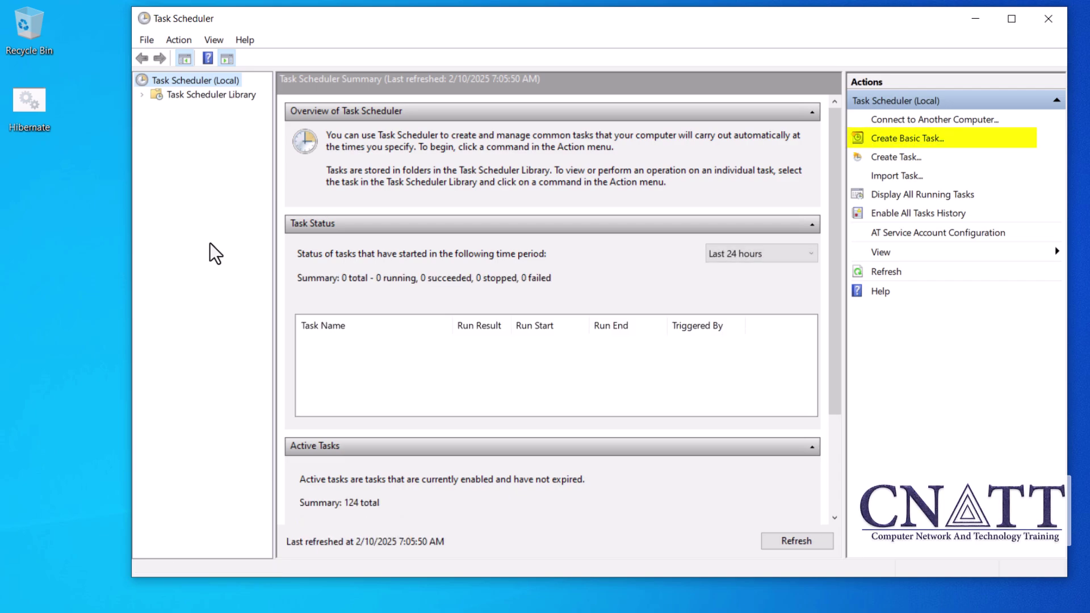
pyautogui.click(179, 41)
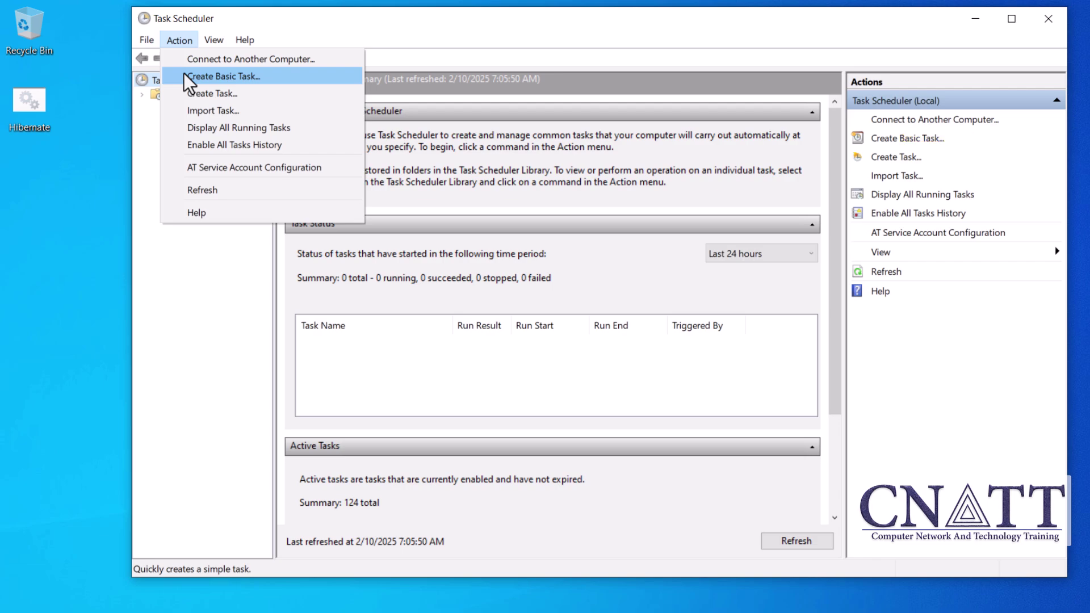
pyautogui.click(222, 76)
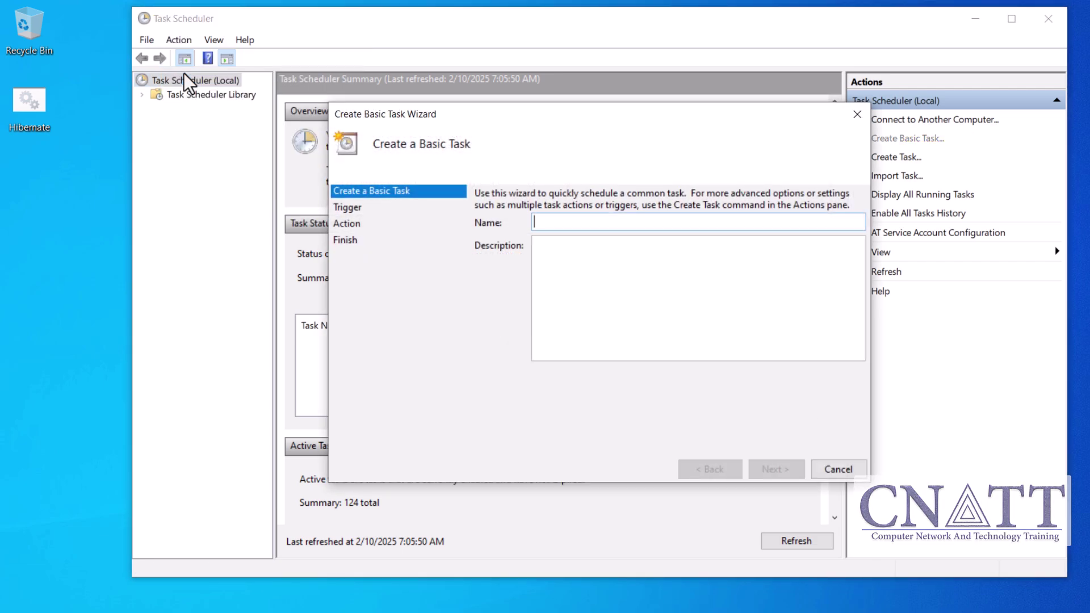
pyautogui.click(557, 221)
pyautogui.write('Hi')
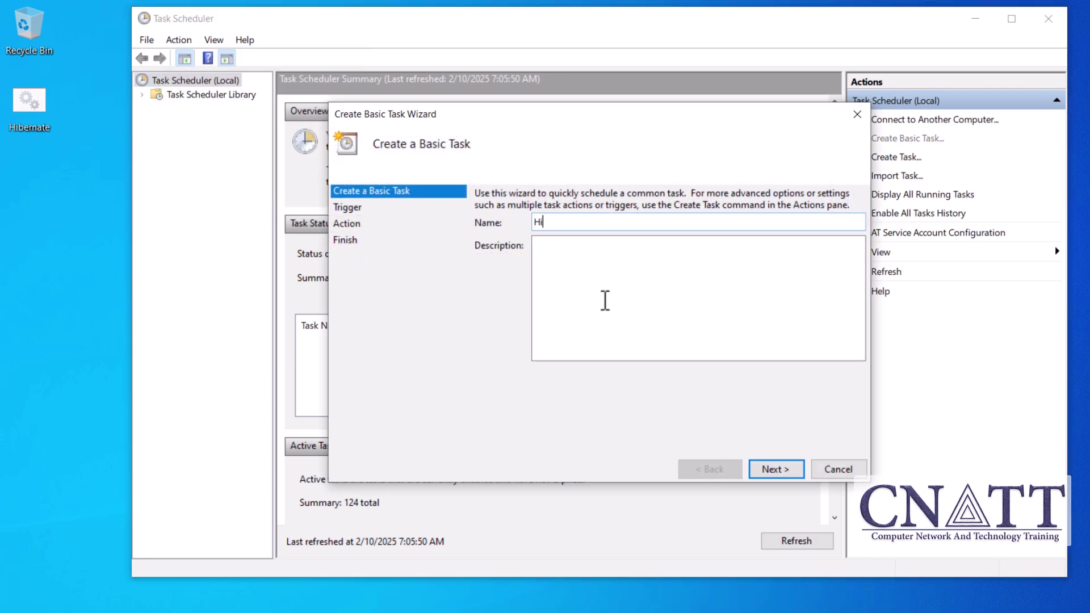
pyautogui.write('bernate Computer')
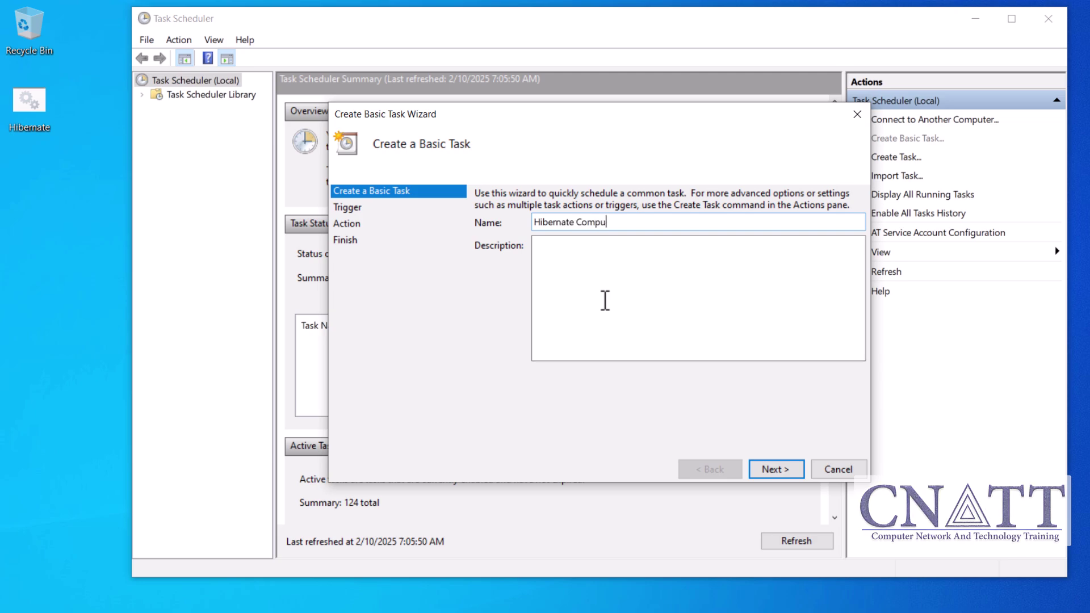
pyautogui.click(782, 472)
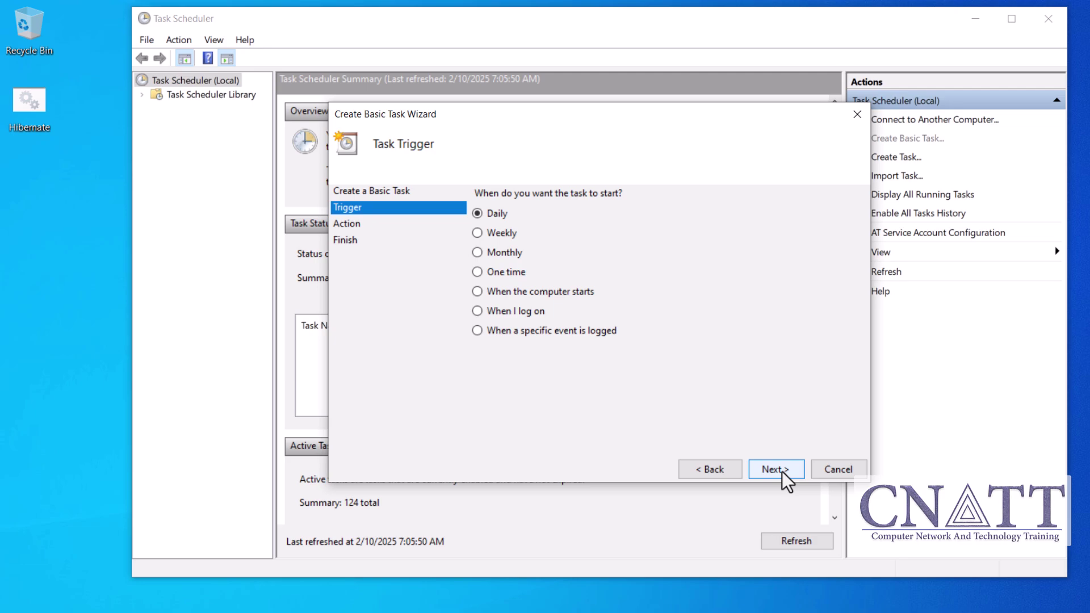
# - Give the task a One time trigger at 23:00:00 and keep 'Start a program' as the action
pyautogui.click(512, 273)
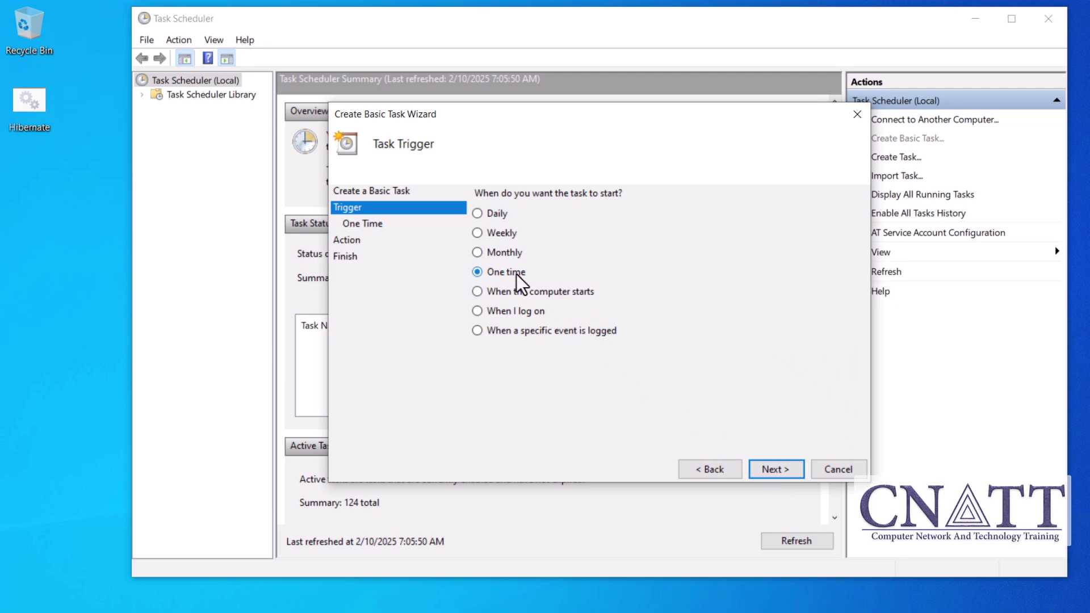
pyautogui.click(781, 469)
pyautogui.click(590, 205)
pyautogui.write('23')
pyautogui.click(602, 204)
pyautogui.write('00')
pyautogui.click(612, 204)
pyautogui.write('00')
pyautogui.click(780, 467)
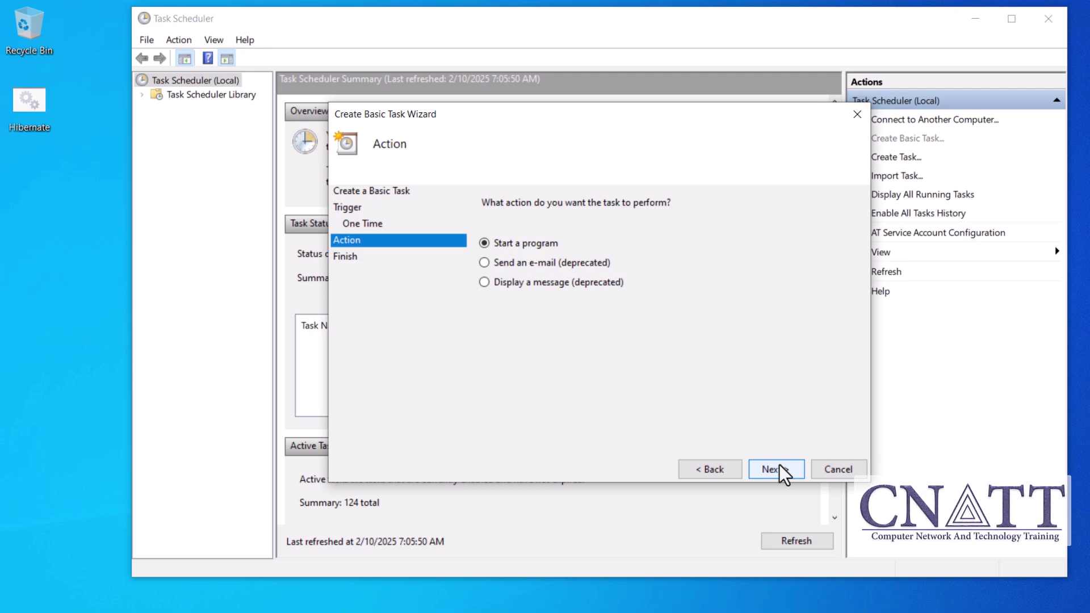
pyautogui.click(776, 469)
# - Set the task's program to Desktop\Hibernate.bat and finish the wizard
pyautogui.click(828, 230)
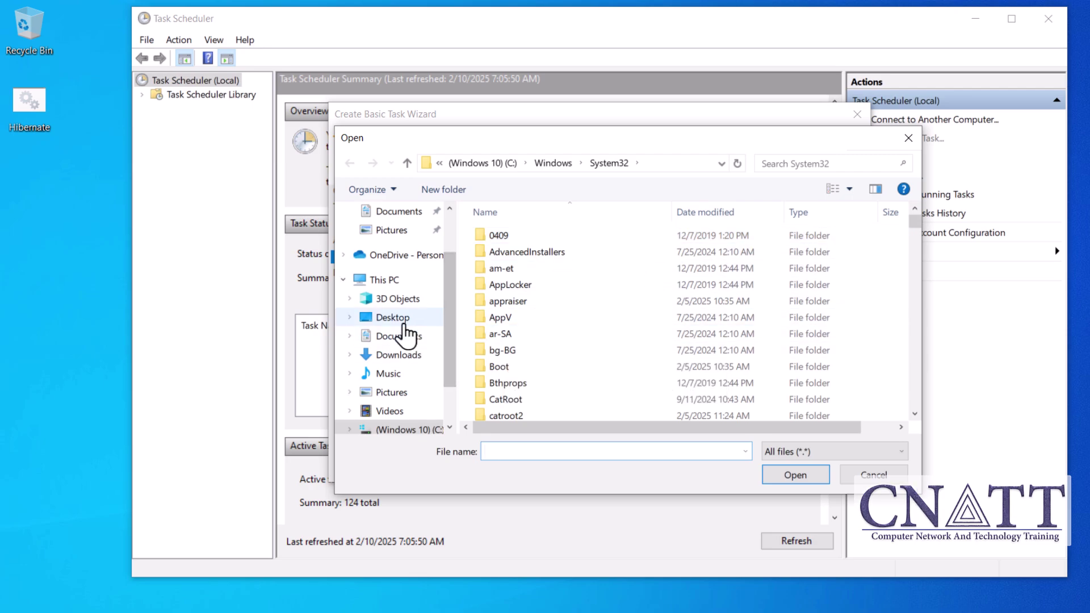
pyautogui.click(398, 318)
pyautogui.click(508, 243)
pyautogui.click(795, 475)
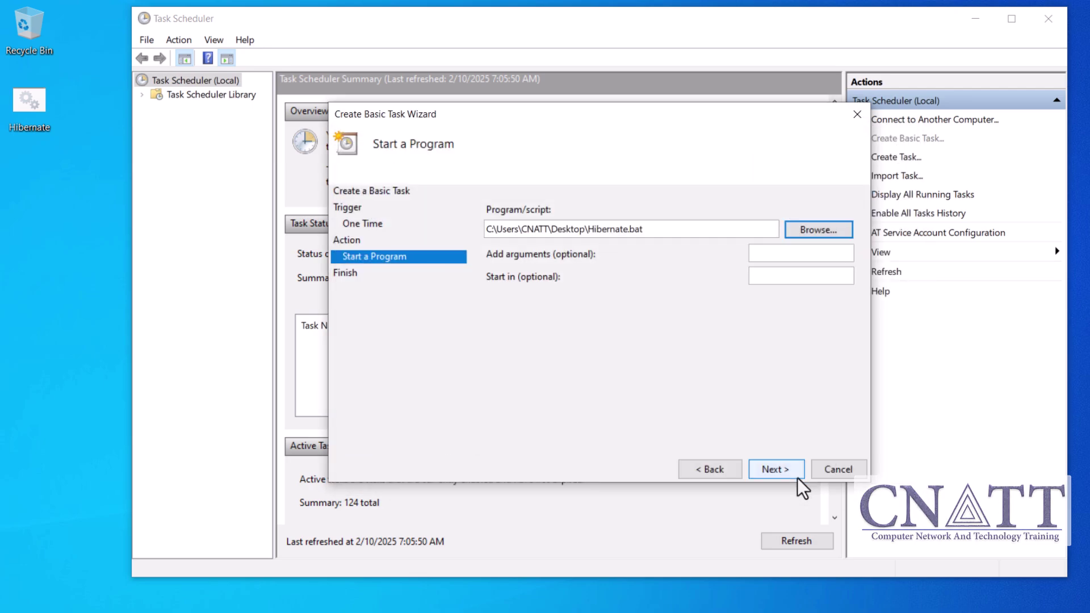
pyautogui.click(795, 475)
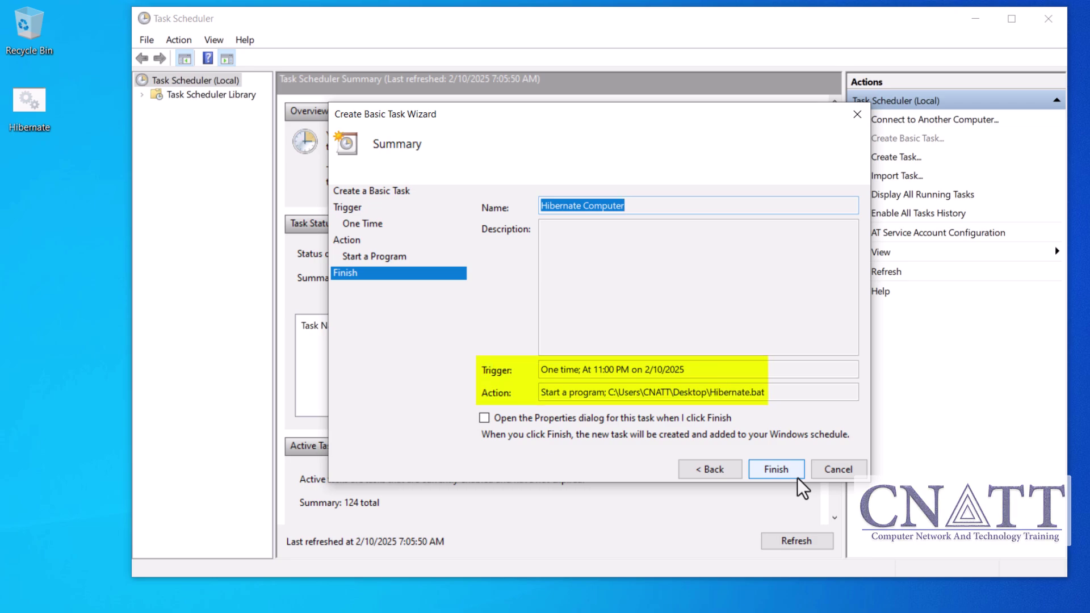
pyautogui.click(798, 477)
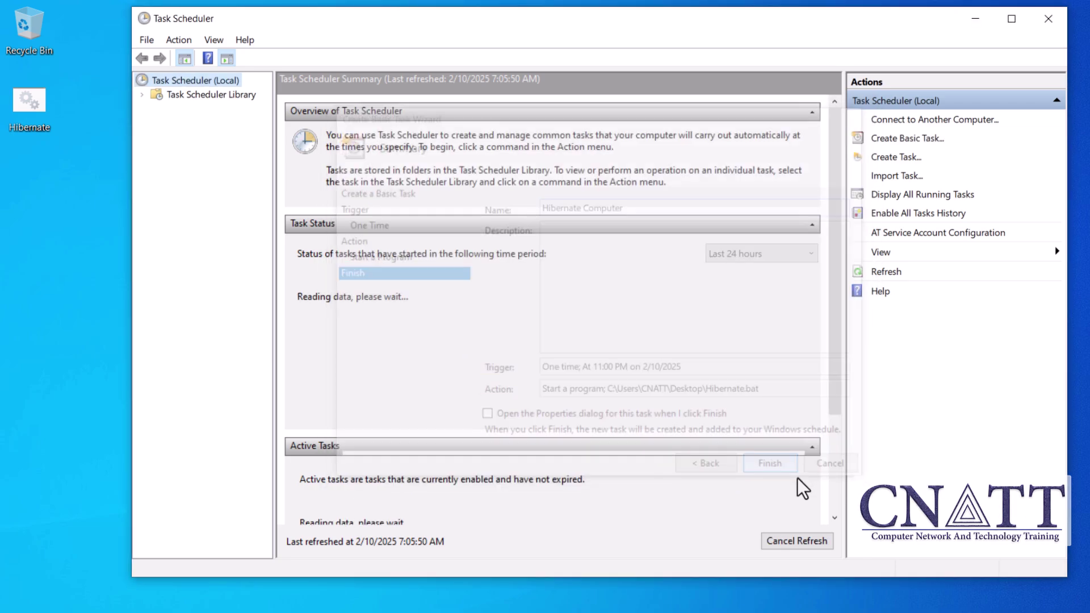
# - Show the Task Scheduler Library and select the Hibernate Computer task to view its details
pyautogui.click(245, 95)
pyautogui.moveTo(359, 86); pyautogui.dragTo(434, 86)
pyautogui.click(373, 118)
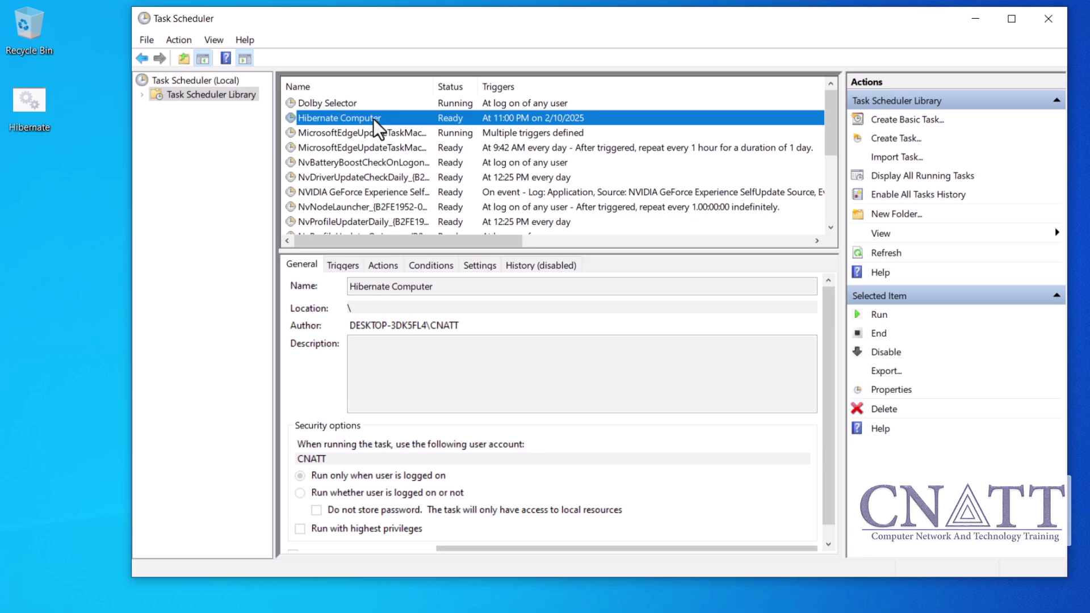